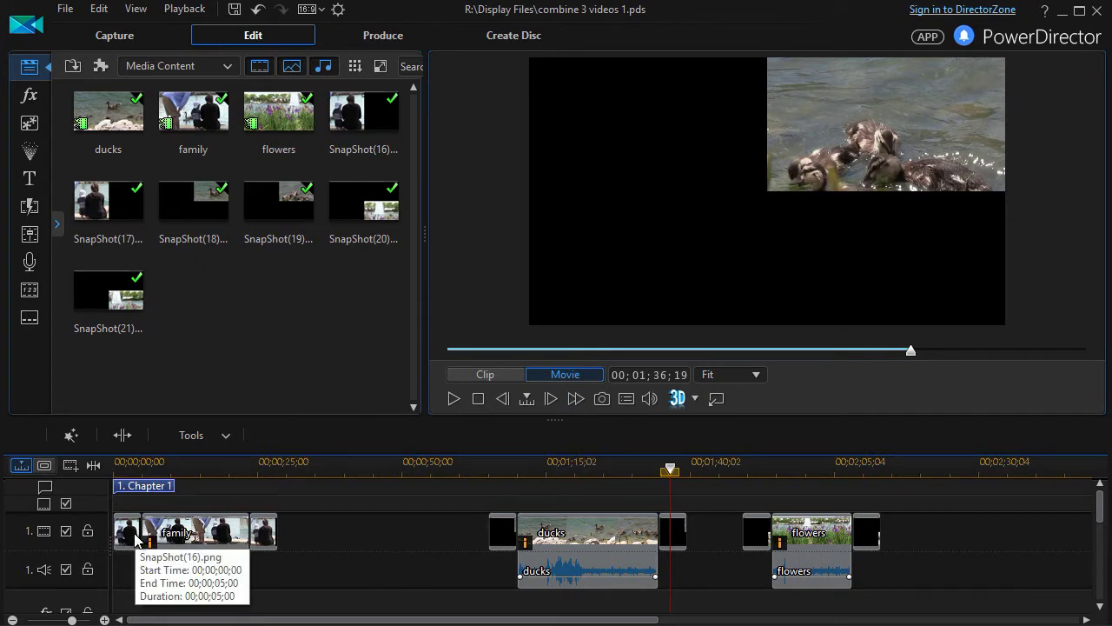
# - Zoom the timeline out to fit all clips and put the playhead at the project start
pyautogui.moveTo(193, 465); pyautogui.dragTo(136, 460)
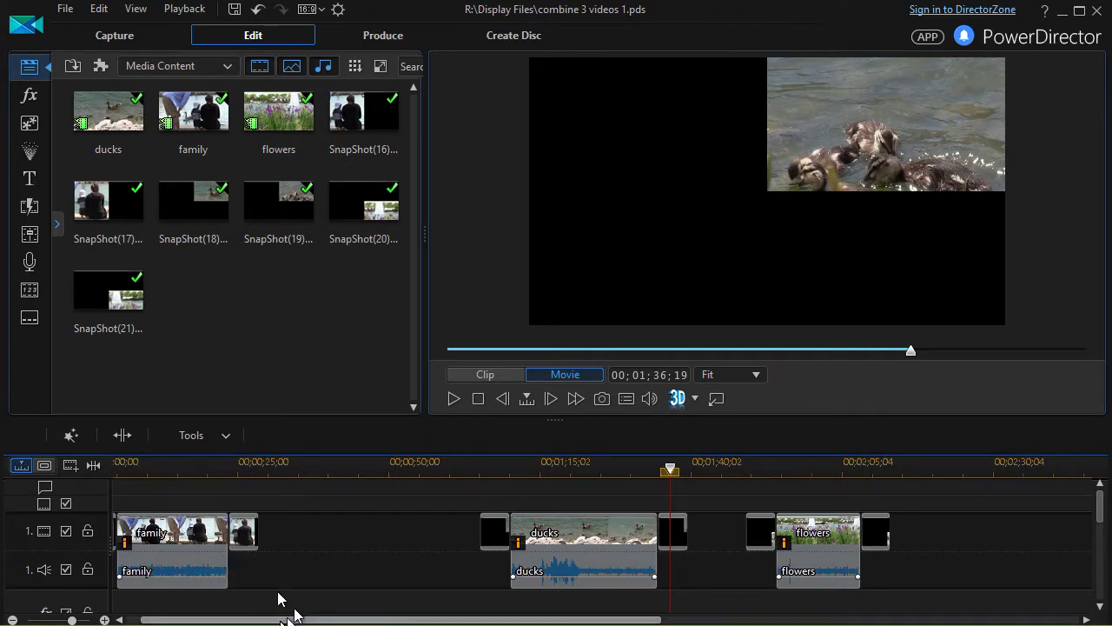
pyautogui.moveTo(281, 619); pyautogui.dragTo(267, 619)
pyautogui.moveTo(132, 465); pyautogui.dragTo(124, 461)
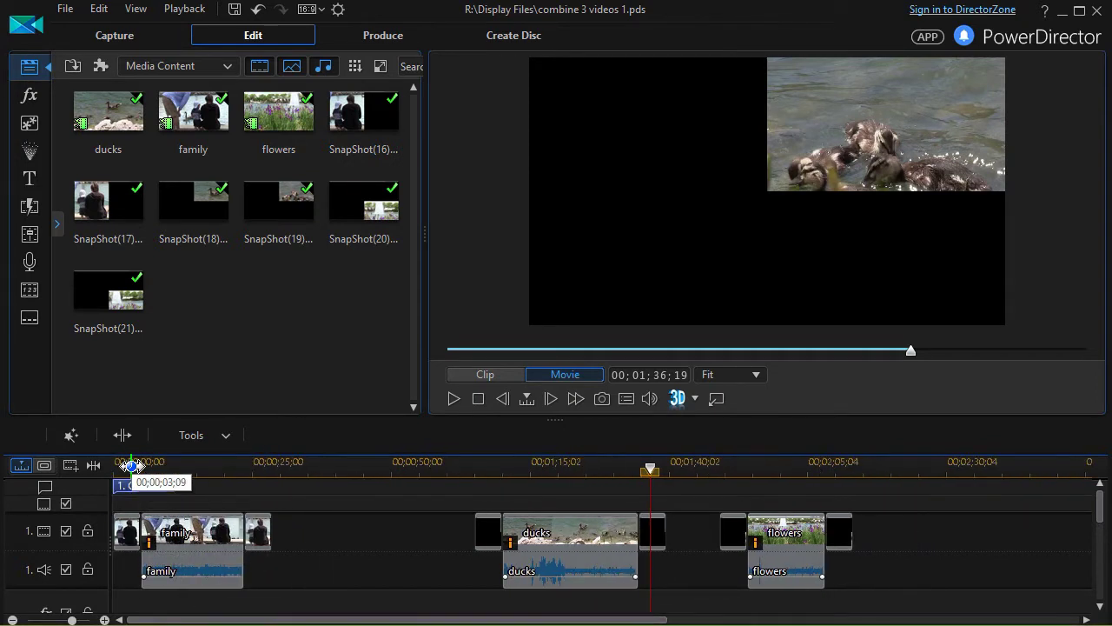
pyautogui.click(128, 465)
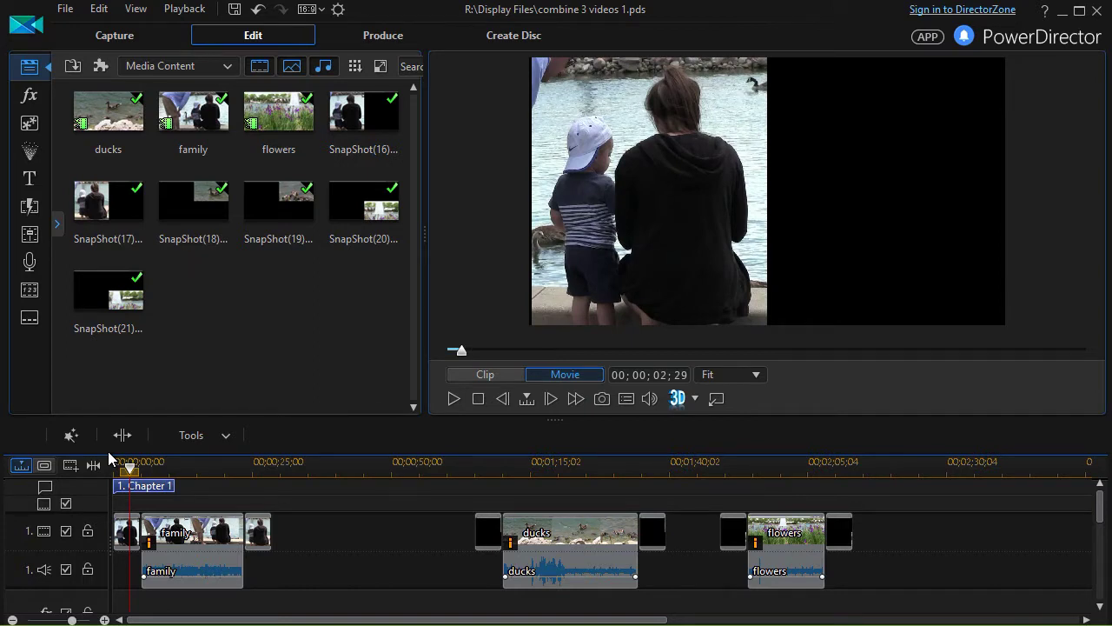
# - Play through the family, ducks and flowers clips, pause, then enlarge the timeline area
pyautogui.press('space')
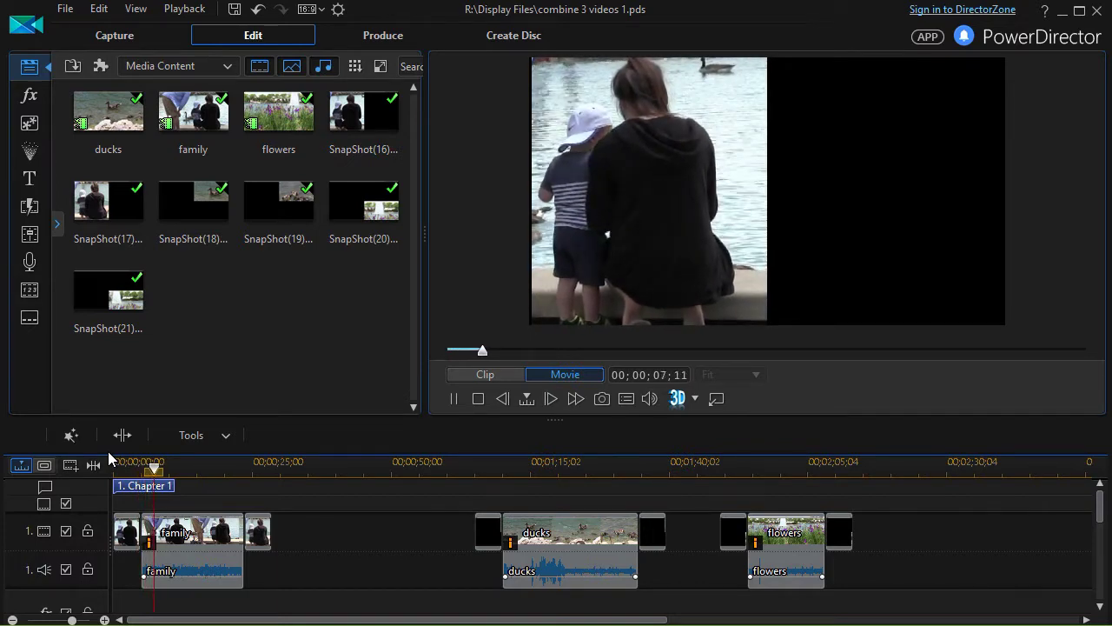
pyautogui.moveTo(228, 462); pyautogui.dragTo(235, 463)
pyautogui.click(230, 461)
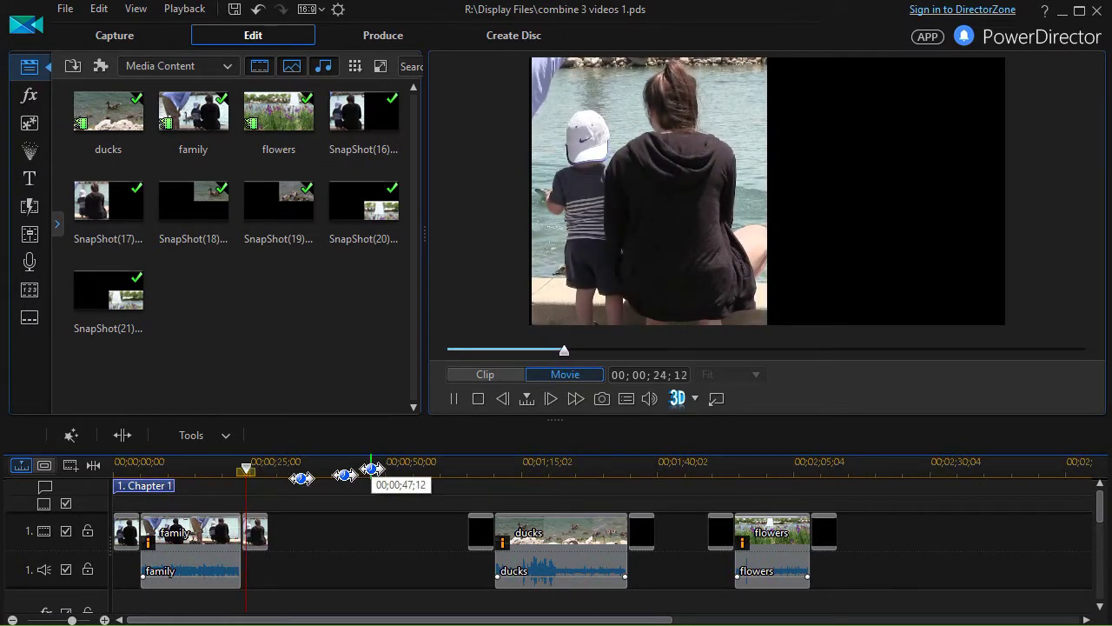
pyautogui.click(558, 464)
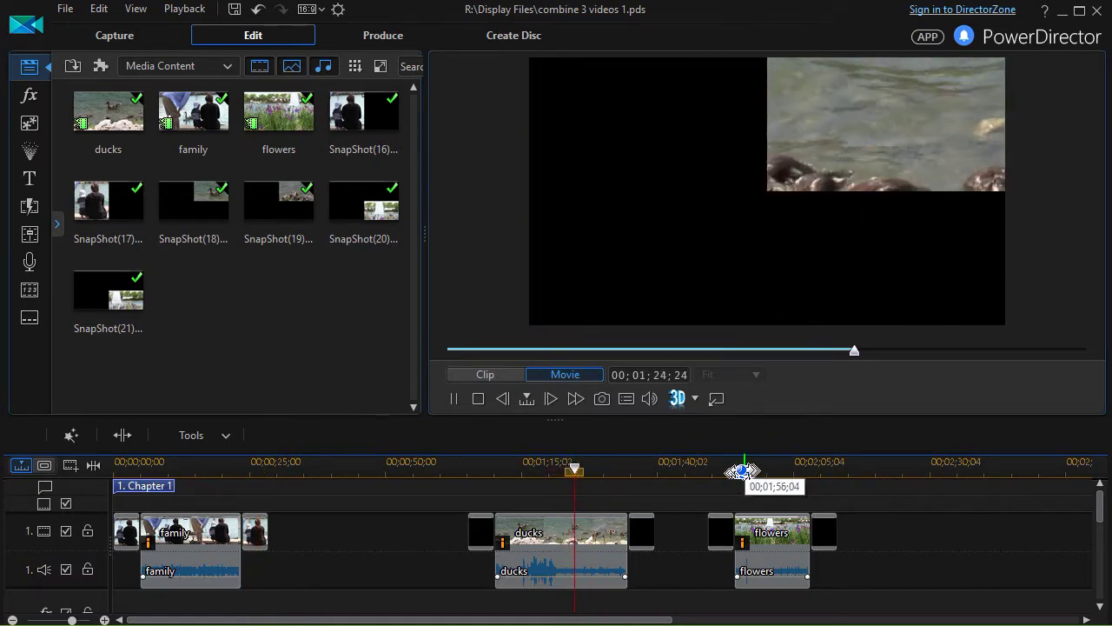
pyautogui.click(638, 469)
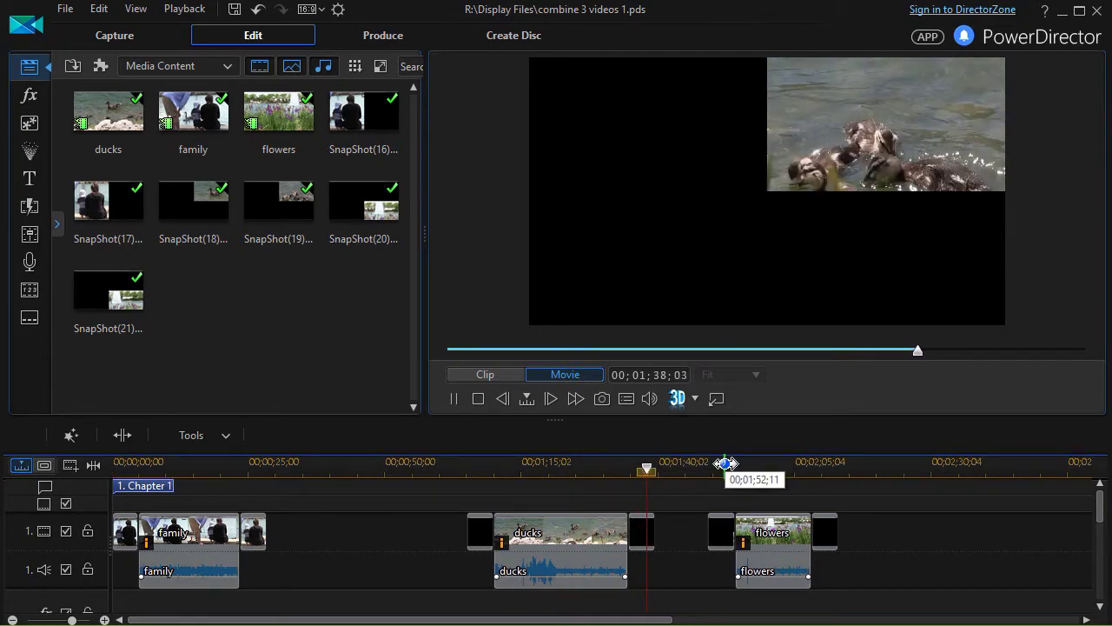
pyautogui.click(726, 466)
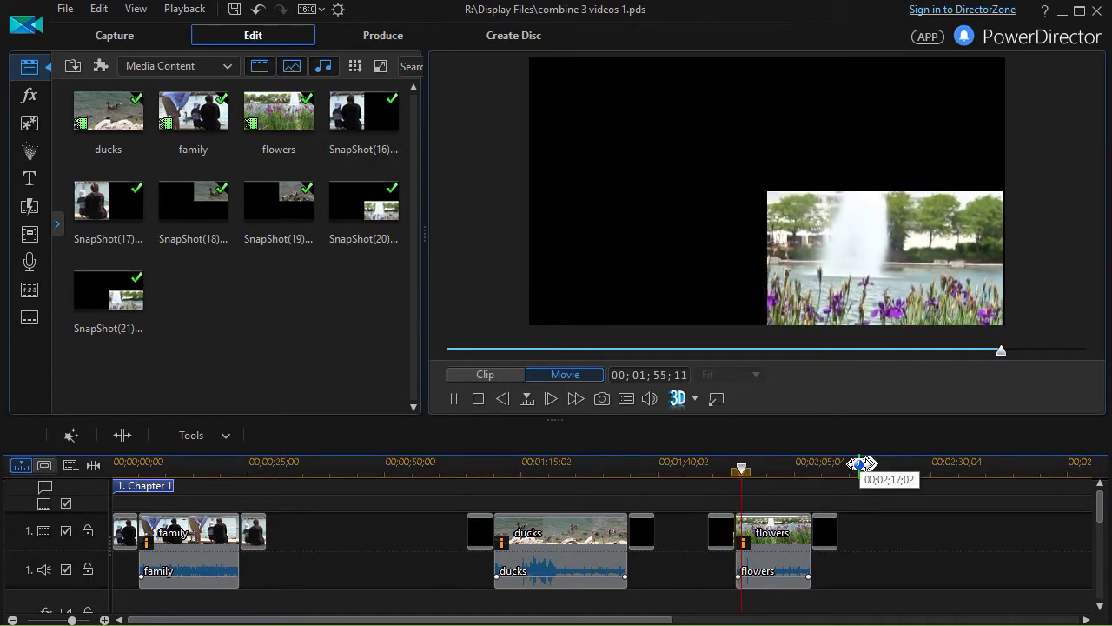
pyautogui.click(819, 466)
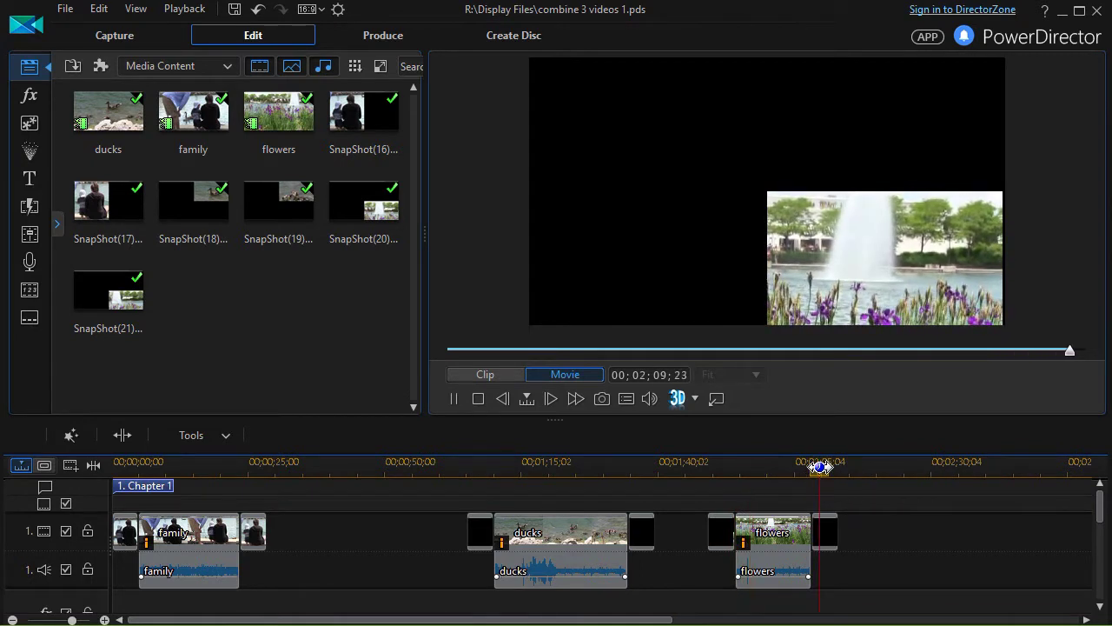
pyautogui.click(453, 399)
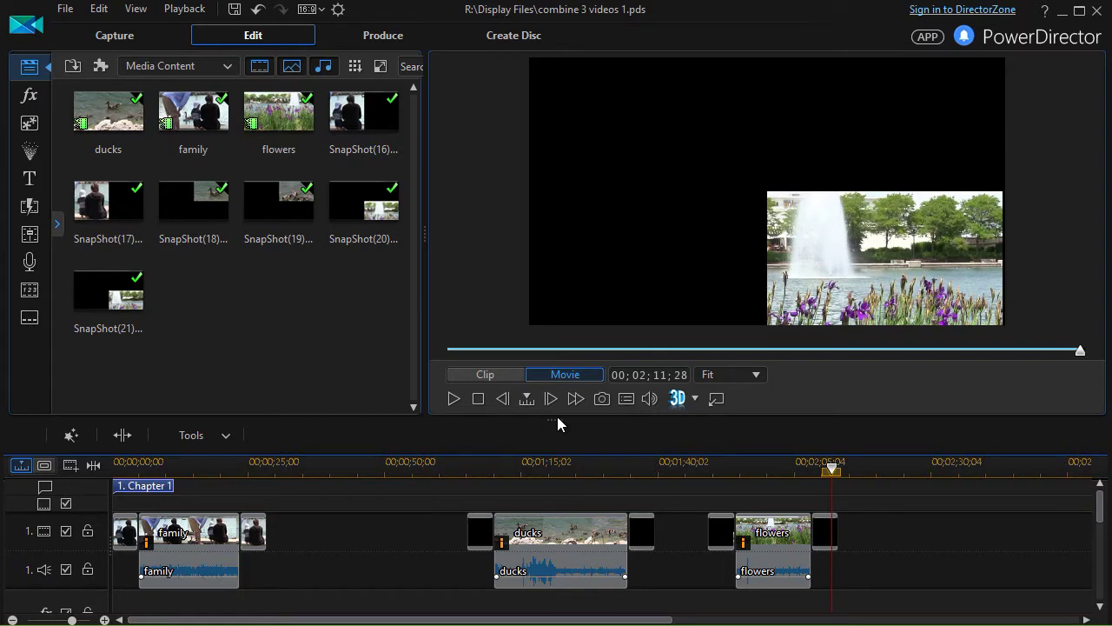
pyautogui.moveTo(556, 420); pyautogui.dragTo(565, 334)
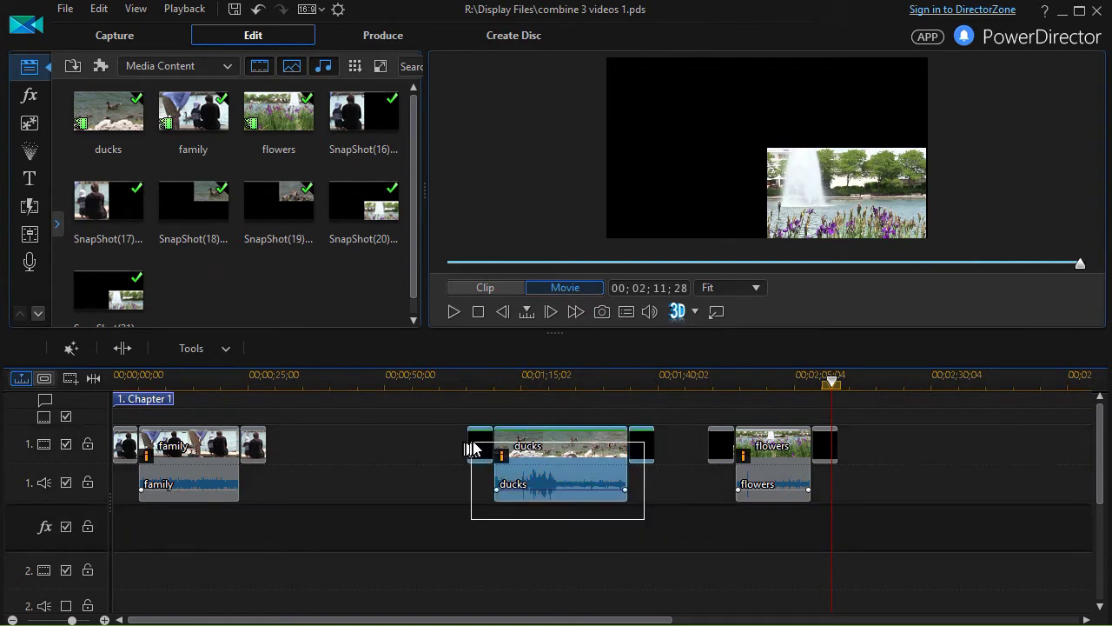
# - Move the ducks clip down to track 2 at 00;00;00;00
pyautogui.click(522, 450)
pyautogui.moveTo(558, 458); pyautogui.dragTo(415, 539)
pyautogui.moveTo(417, 450); pyautogui.dragTo(228, 576)
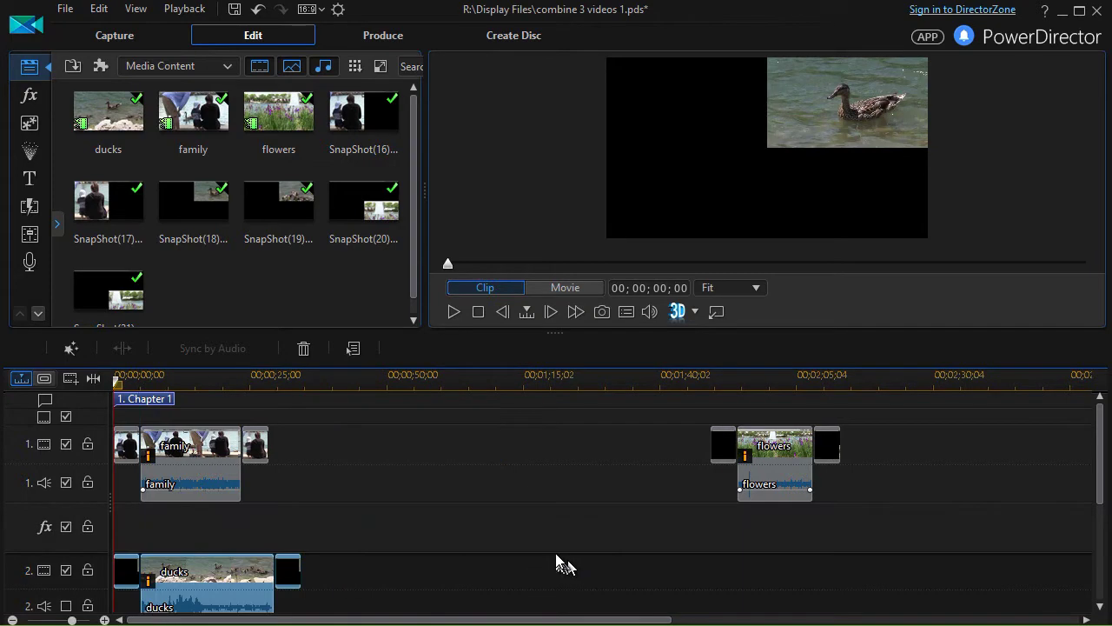
# - Move the flowers clip down to track 3 at the project start
pyautogui.scroll(-2, 554, 556)
pyautogui.scroll(2, 554, 556)
pyautogui.scroll(-2, 554, 556)
pyautogui.scroll(2, 556, 557)
pyautogui.moveTo(677, 437); pyautogui.dragTo(847, 519)
pyautogui.moveTo(770, 471); pyautogui.dragTo(500, 600)
pyautogui.moveTo(646, 527); pyautogui.dragTo(165, 527)
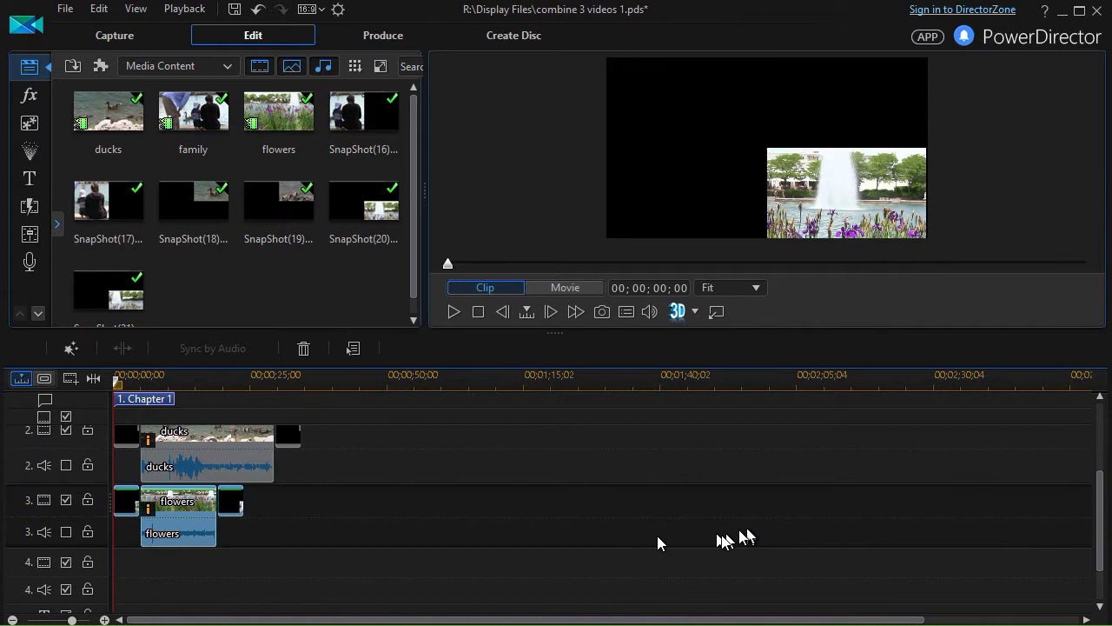
pyautogui.moveTo(1095, 513); pyautogui.dragTo(1099, 448)
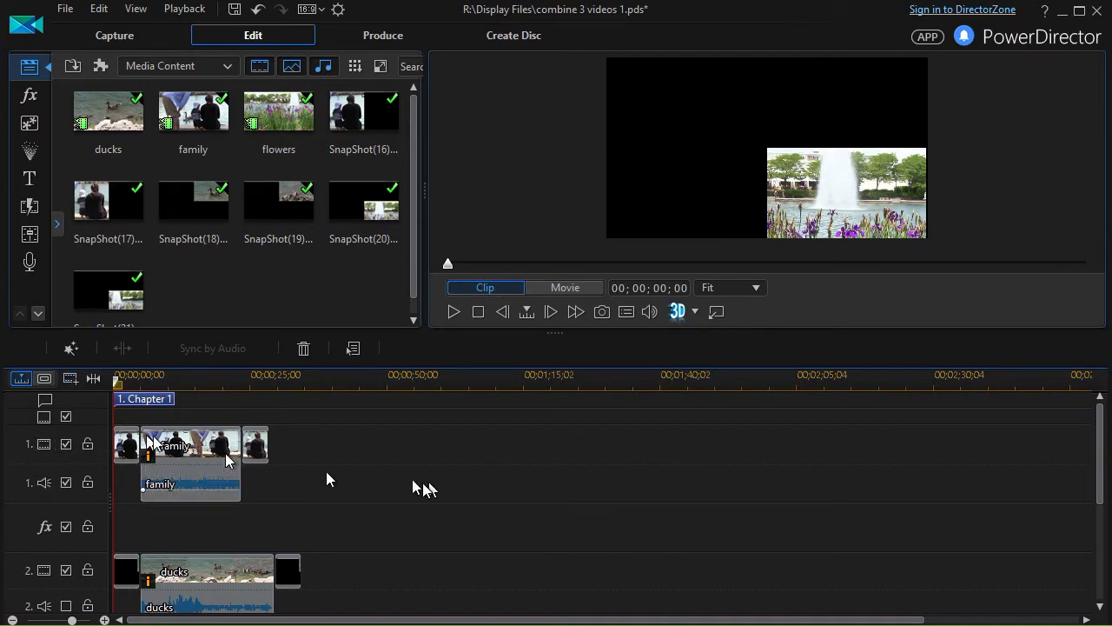
pyautogui.rightClick(379, 452)
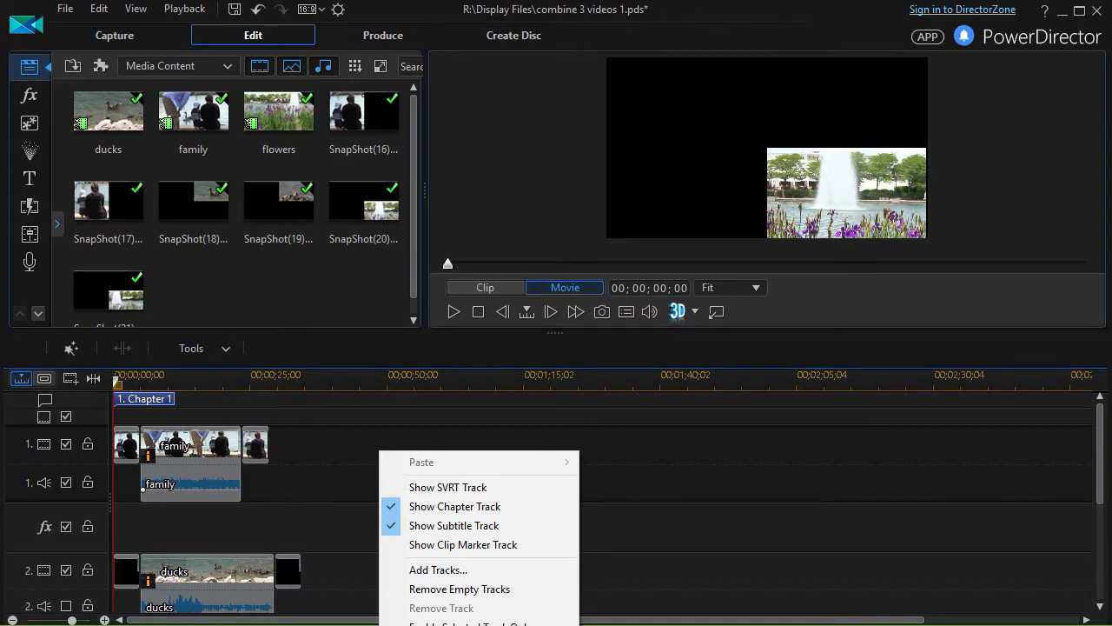
# - Shrink the track height and preview the three-clip composite at 00;00;11;09
pyautogui.click(469, 622)
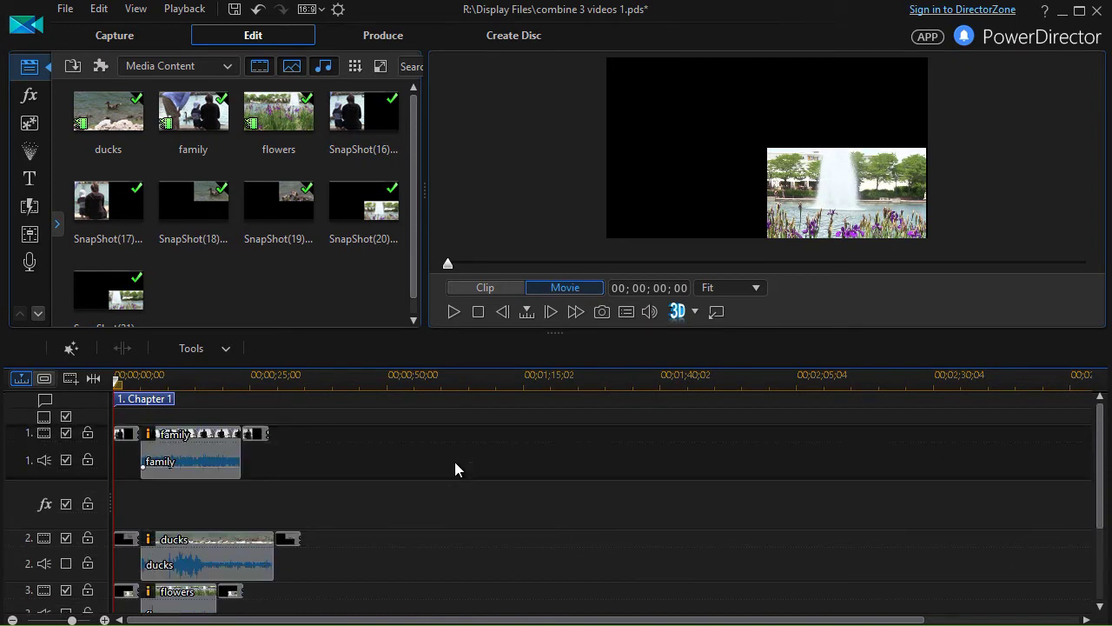
pyautogui.scroll(-2, 454, 464)
pyautogui.click(175, 382)
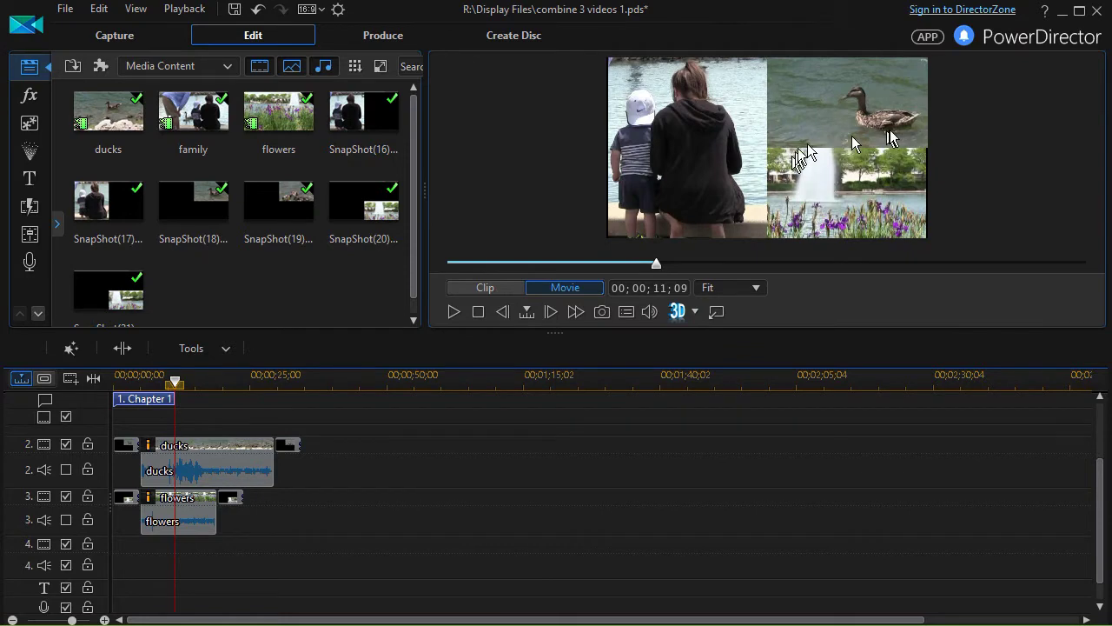
# - Play and pause the combined video, then scrub to about 00;00;26;07 and 00;00;31;24
pyautogui.click(451, 314)
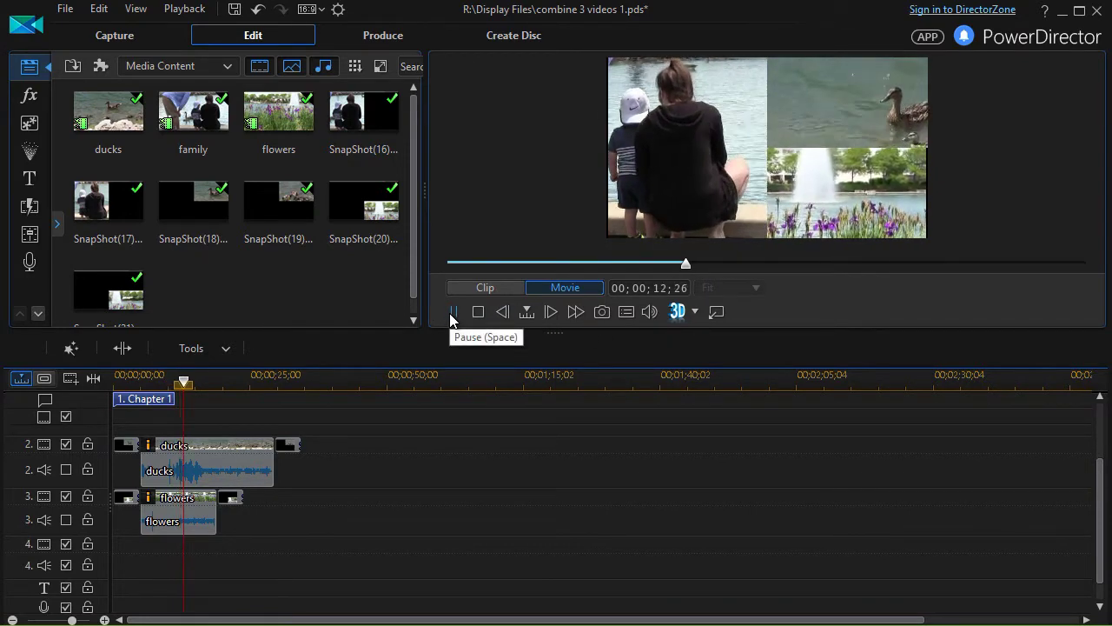
pyautogui.click(451, 313)
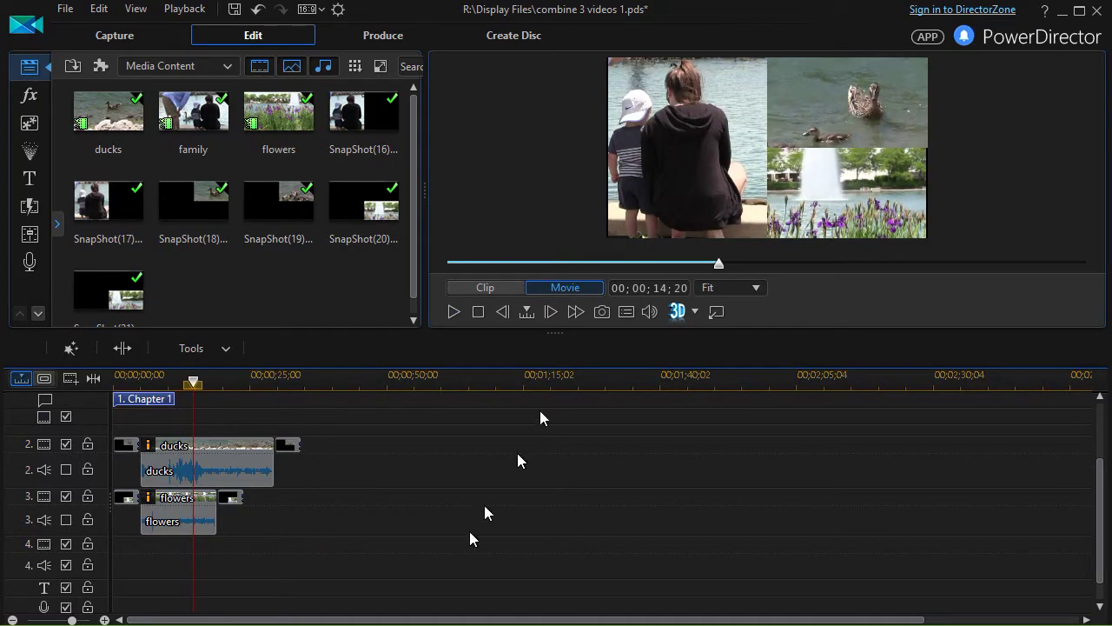
pyautogui.scroll(2, 470, 536)
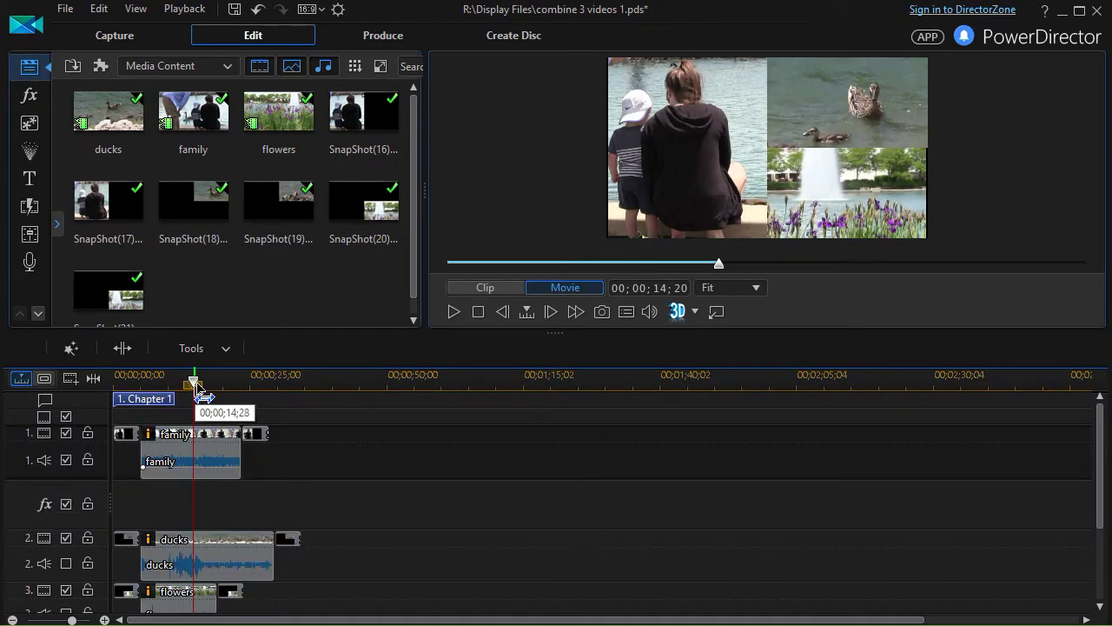
pyautogui.moveTo(195, 384); pyautogui.dragTo(258, 393)
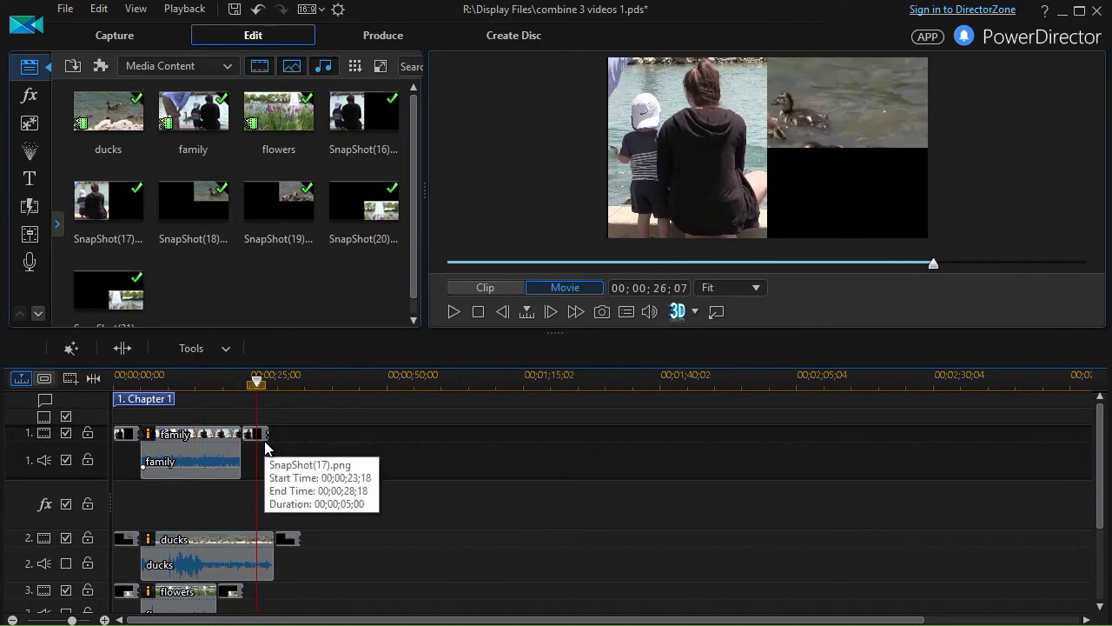
pyautogui.moveTo(259, 388); pyautogui.dragTo(133, 405)
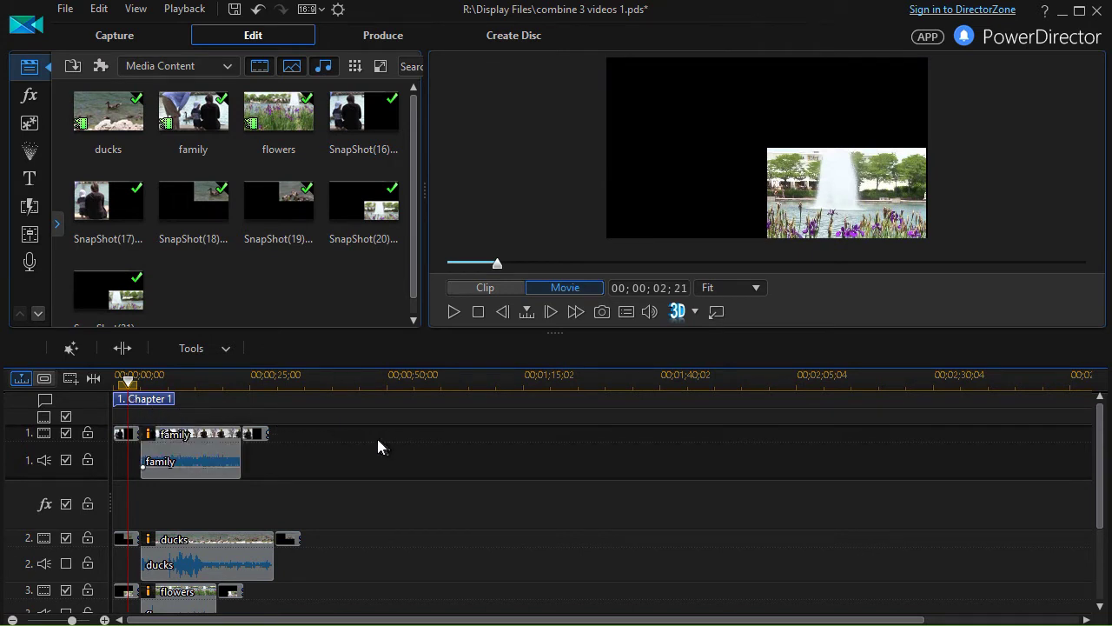
# - Enable Chroma Key keying out black on SnapShot(16) in PiP Designer and apply it
pyautogui.doubleClick(123, 431)
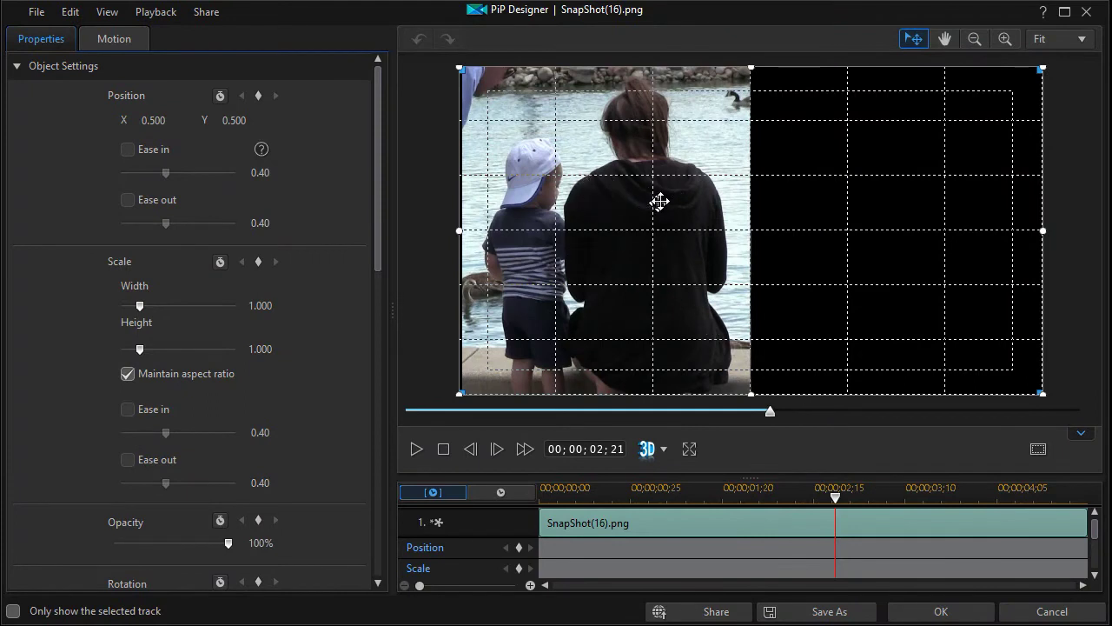
pyautogui.moveTo(377, 257); pyautogui.dragTo(379, 477)
pyautogui.click(36, 206)
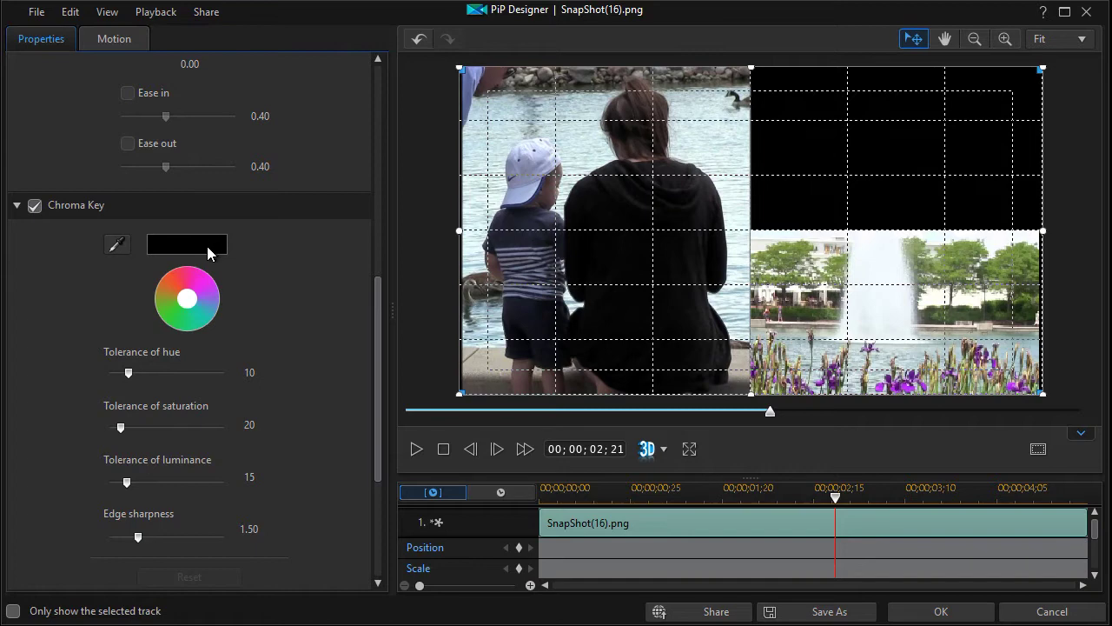
pyautogui.click(955, 612)
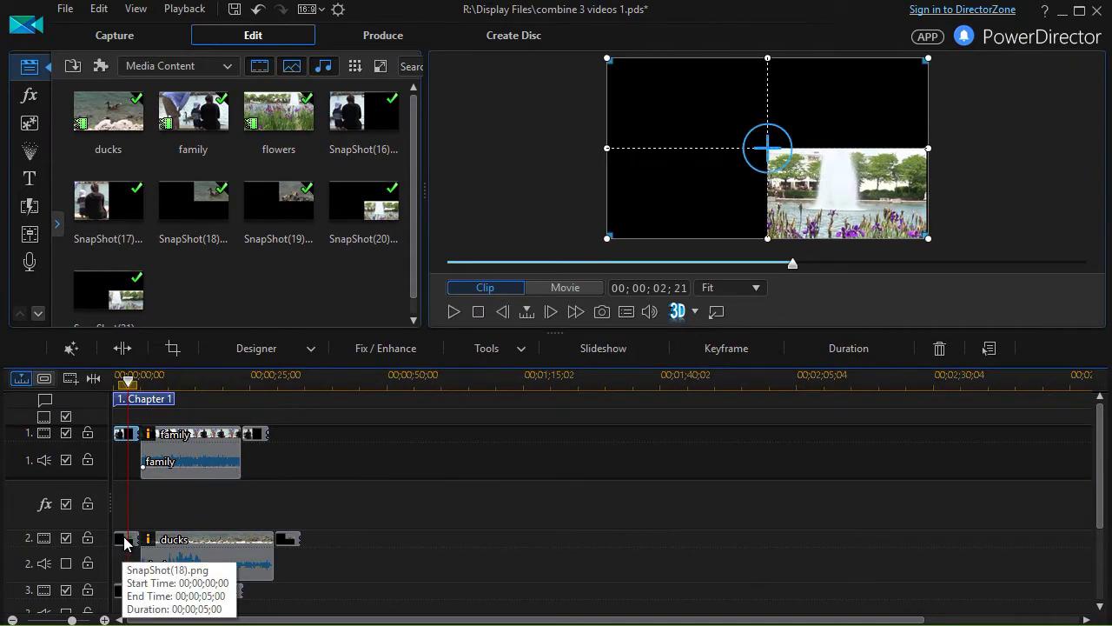
# - Enable Chroma Key keying out black on the track 2 SnapShot(18) mask and apply it
pyautogui.click(124, 541)
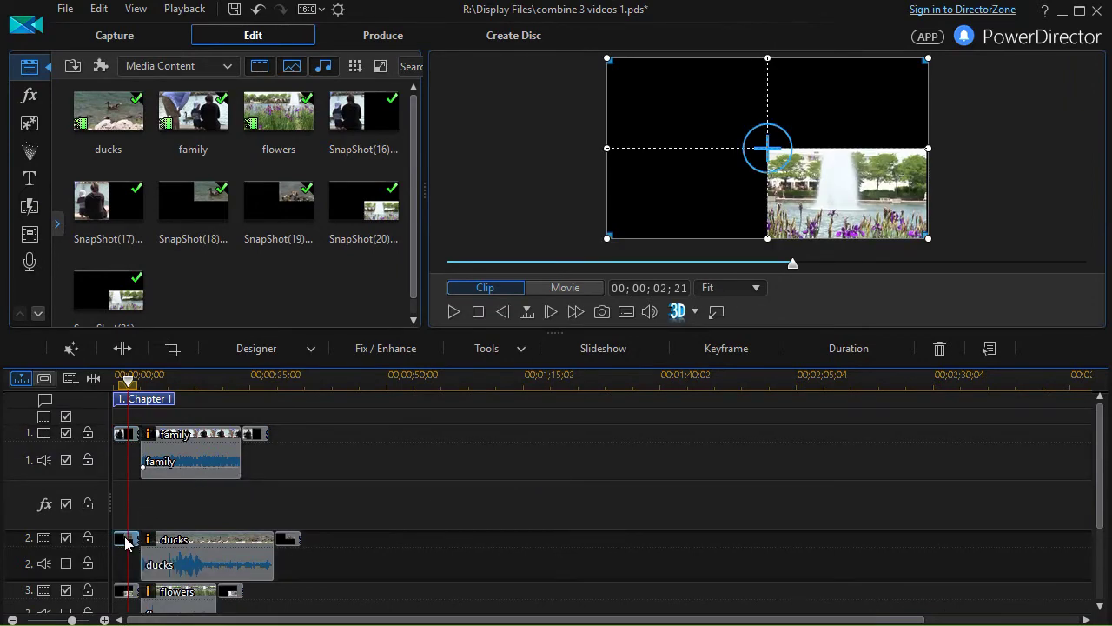
pyautogui.doubleClick(124, 540)
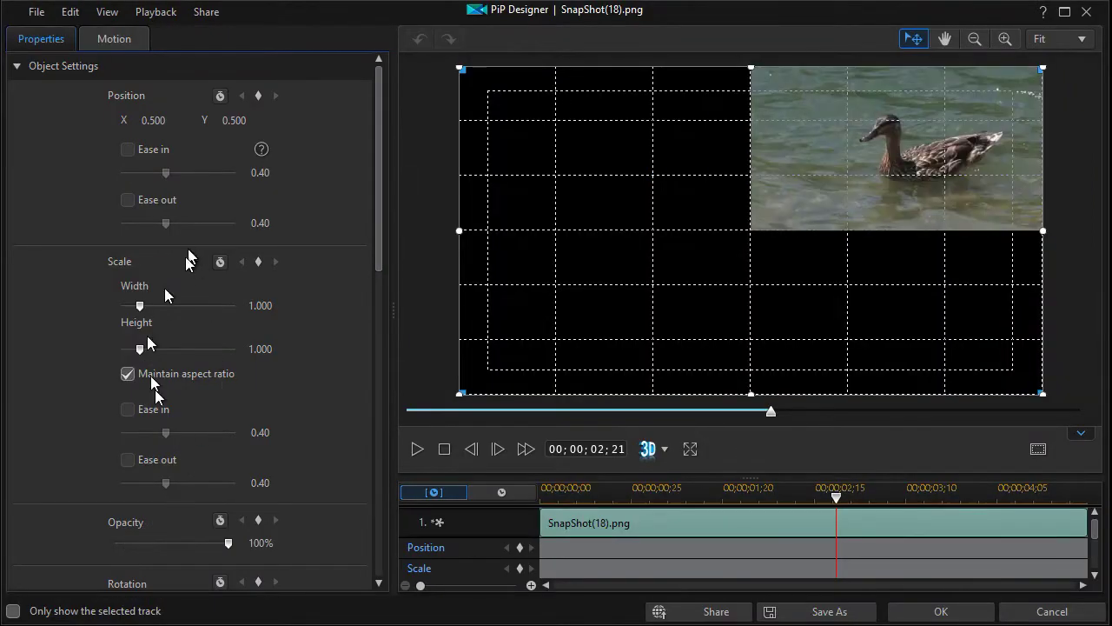
pyautogui.moveTo(380, 255); pyautogui.dragTo(402, 434)
pyautogui.click(35, 257)
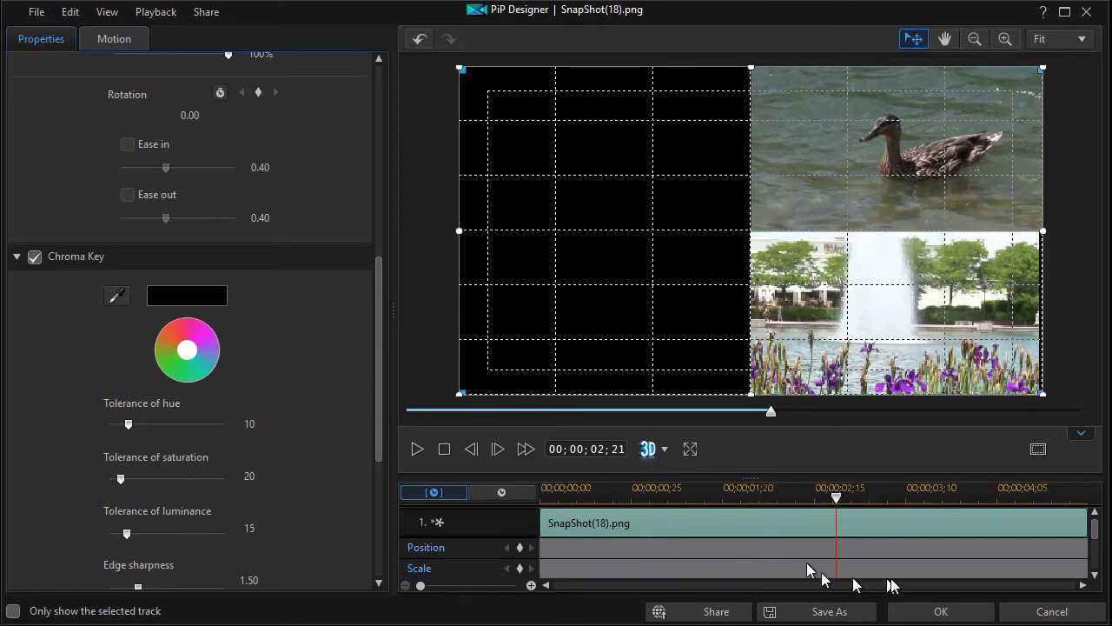
pyautogui.click(942, 610)
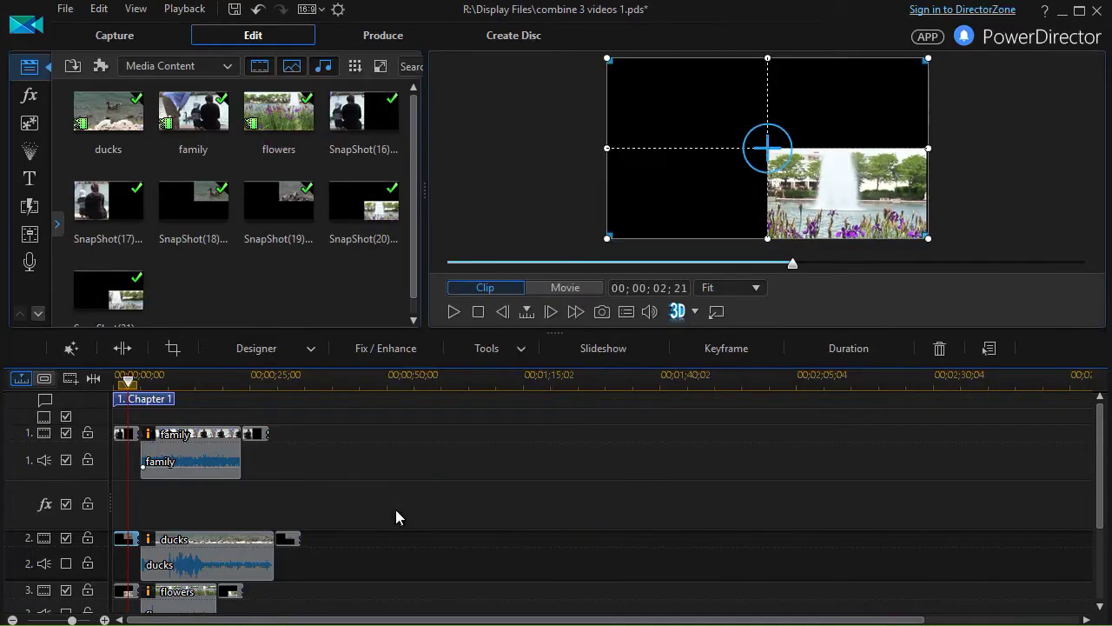
pyautogui.scroll(-2, 374, 505)
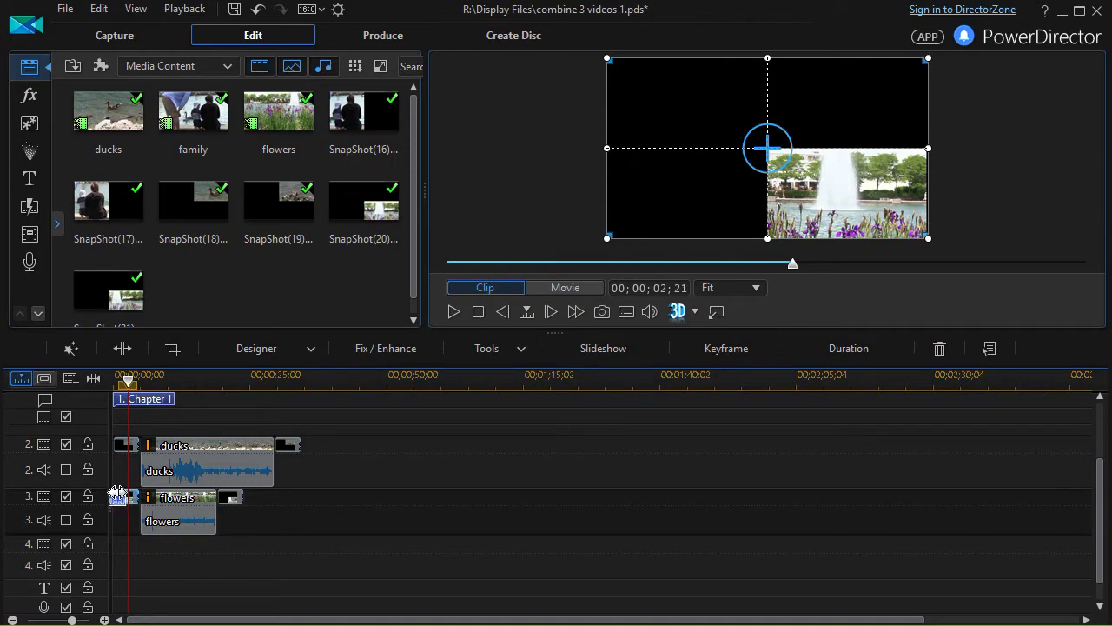
# - Enable Chroma Key keying out black on the track 3 SnapShot(20) mask and confirm
pyautogui.doubleClick(121, 501)
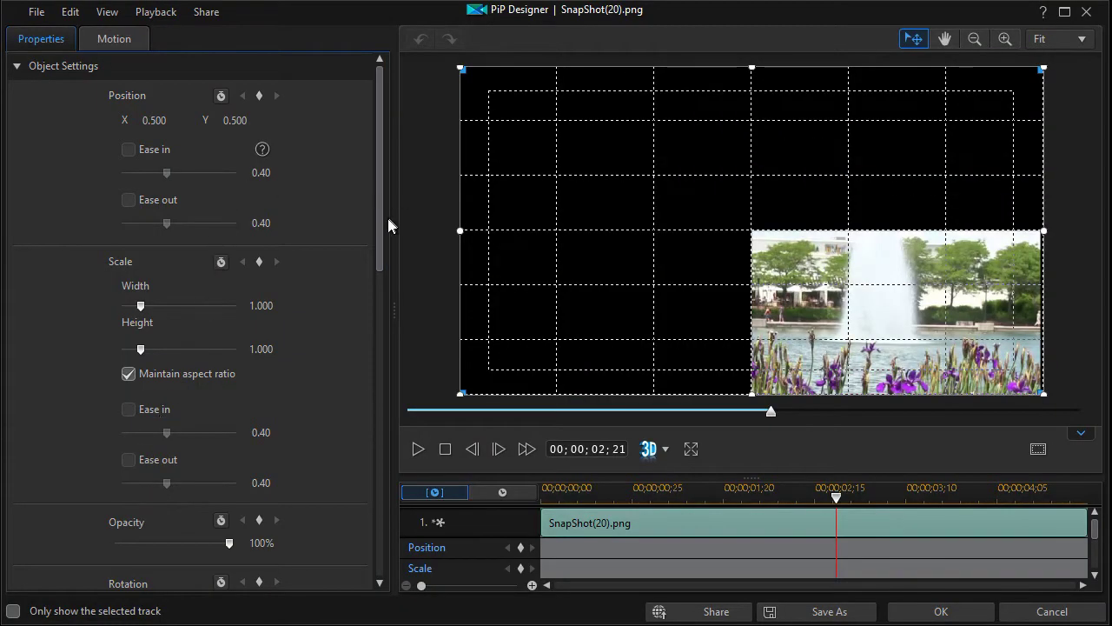
pyautogui.scroll(-5, 380, 229)
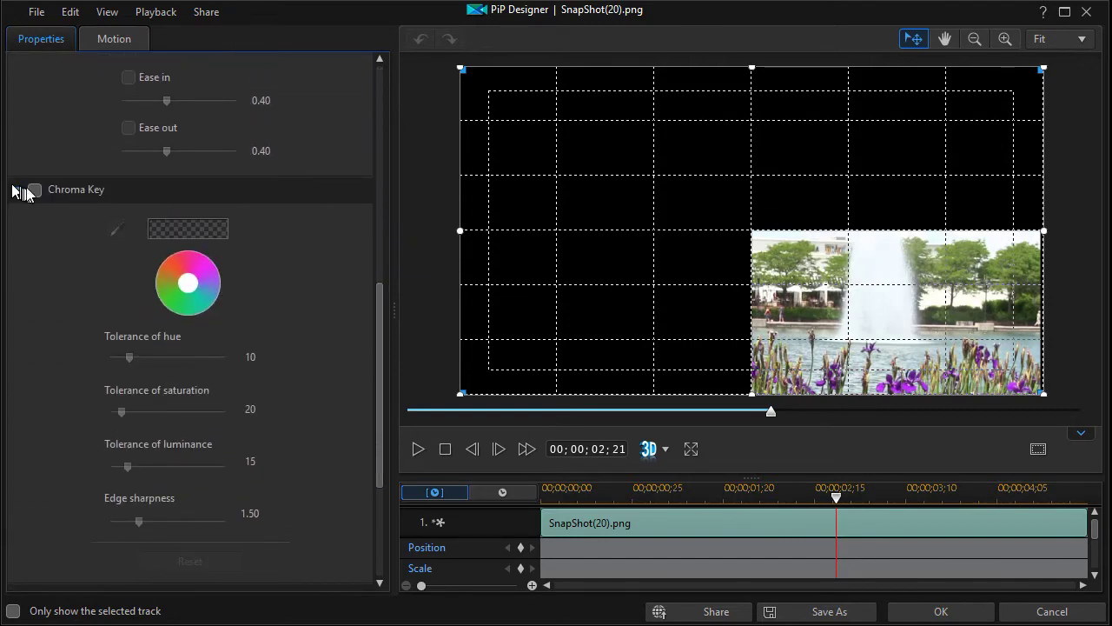
pyautogui.click(34, 191)
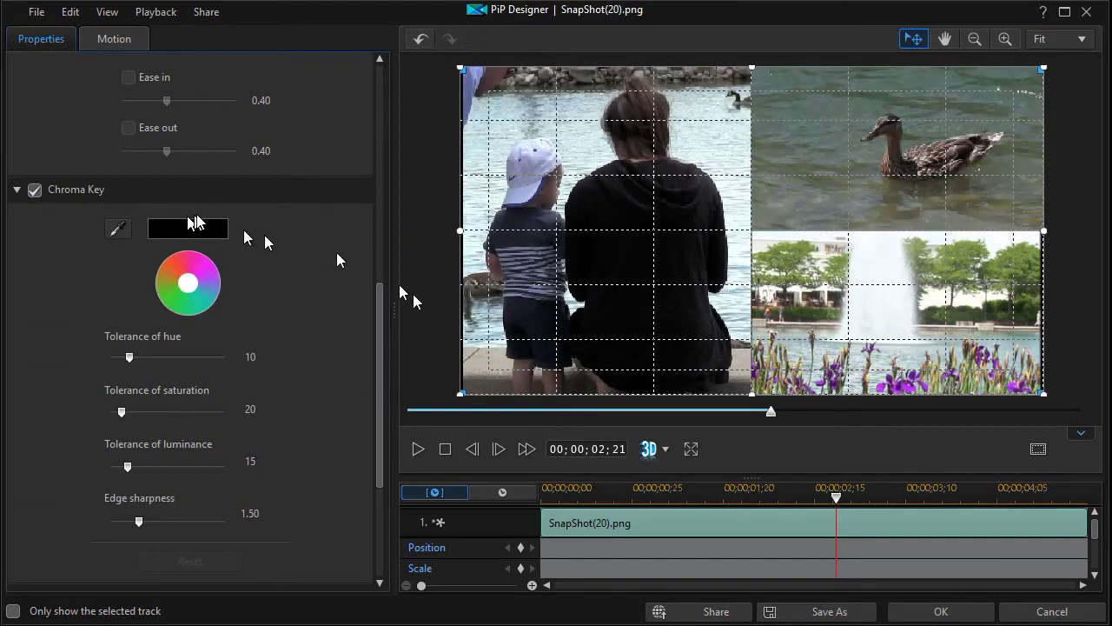
pyautogui.click(944, 612)
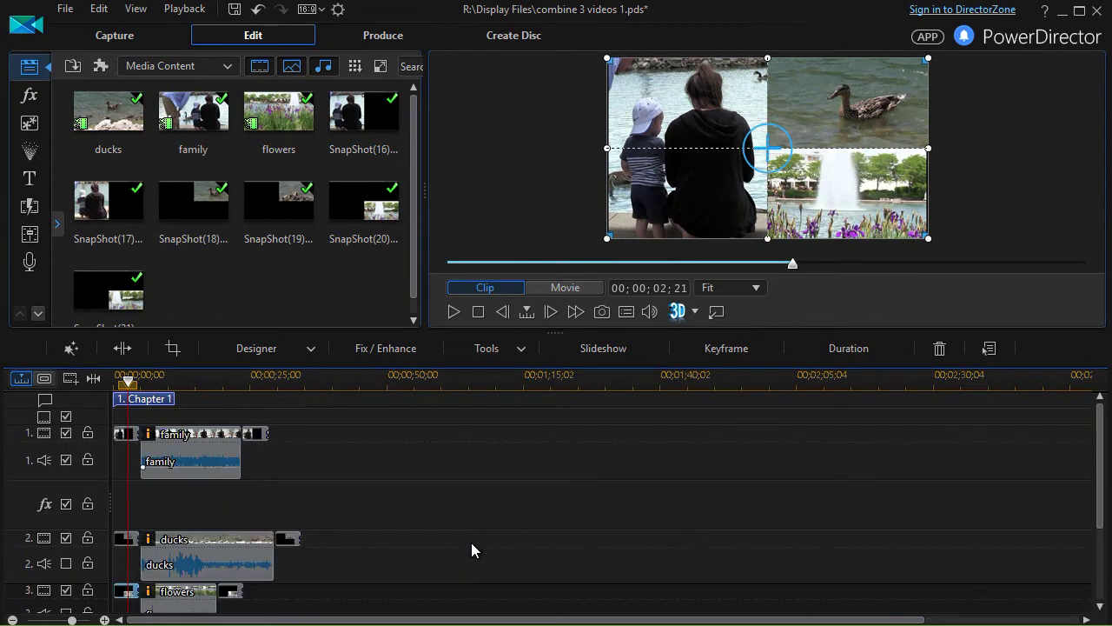
# - Play the movie from the start in Movie preview, stop near 8 seconds, and select SnapShot(17)
pyautogui.scroll(2, 439, 516)
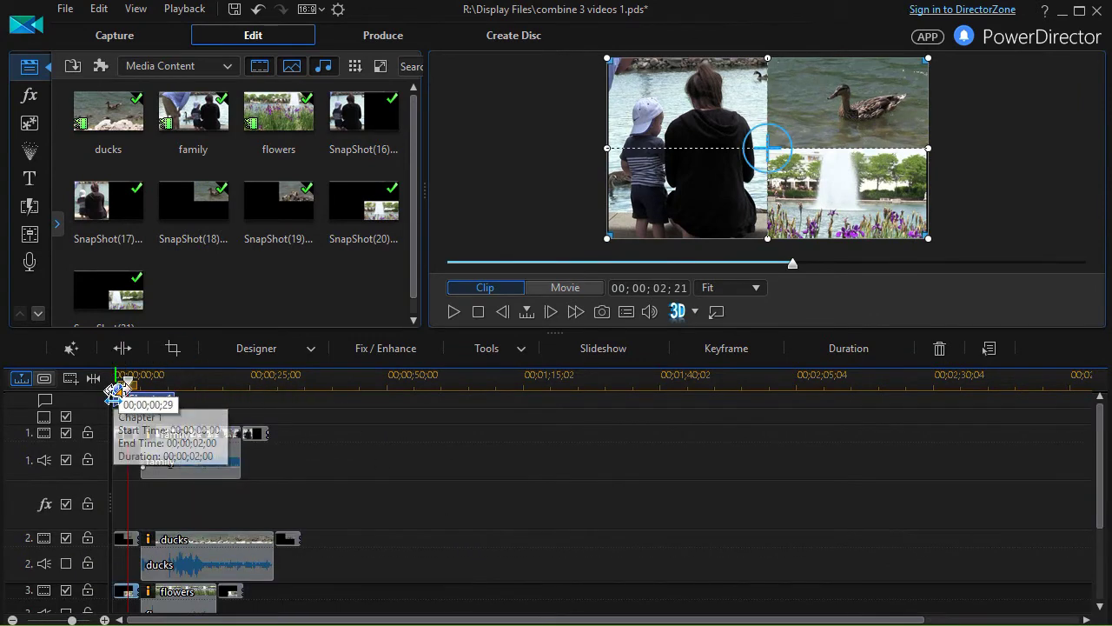
pyautogui.click(128, 382)
pyautogui.click(587, 296)
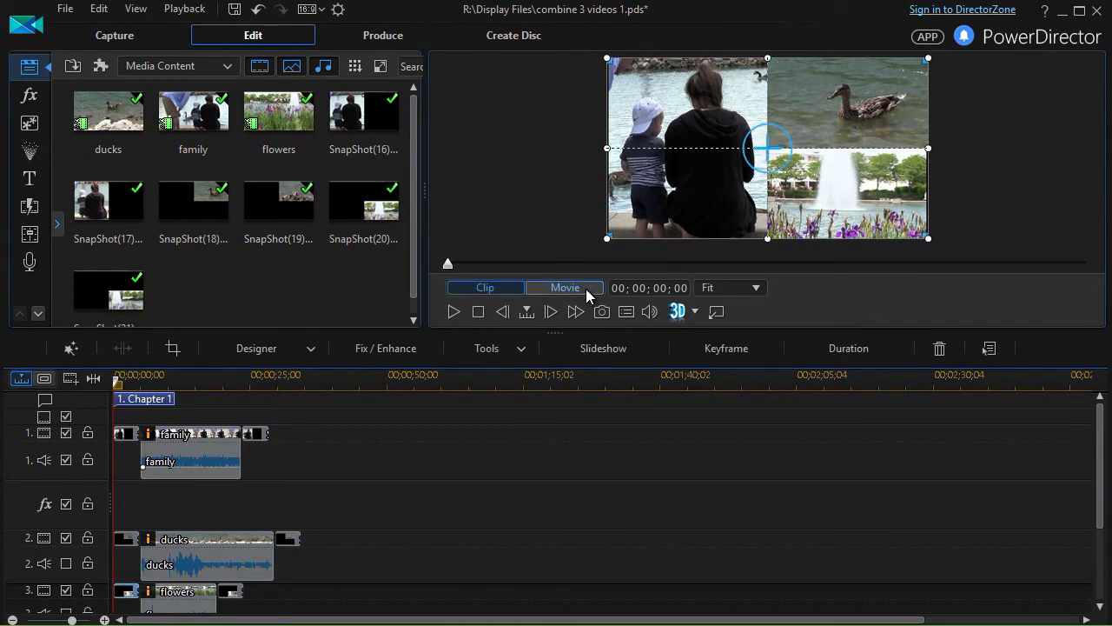
pyautogui.click(454, 312)
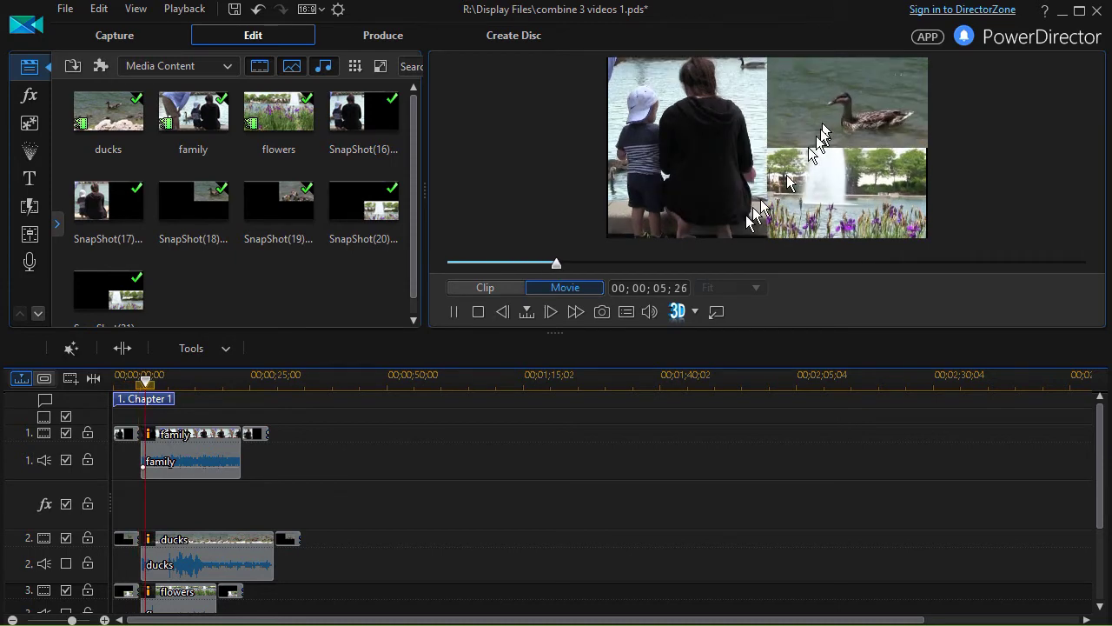
pyautogui.click(453, 311)
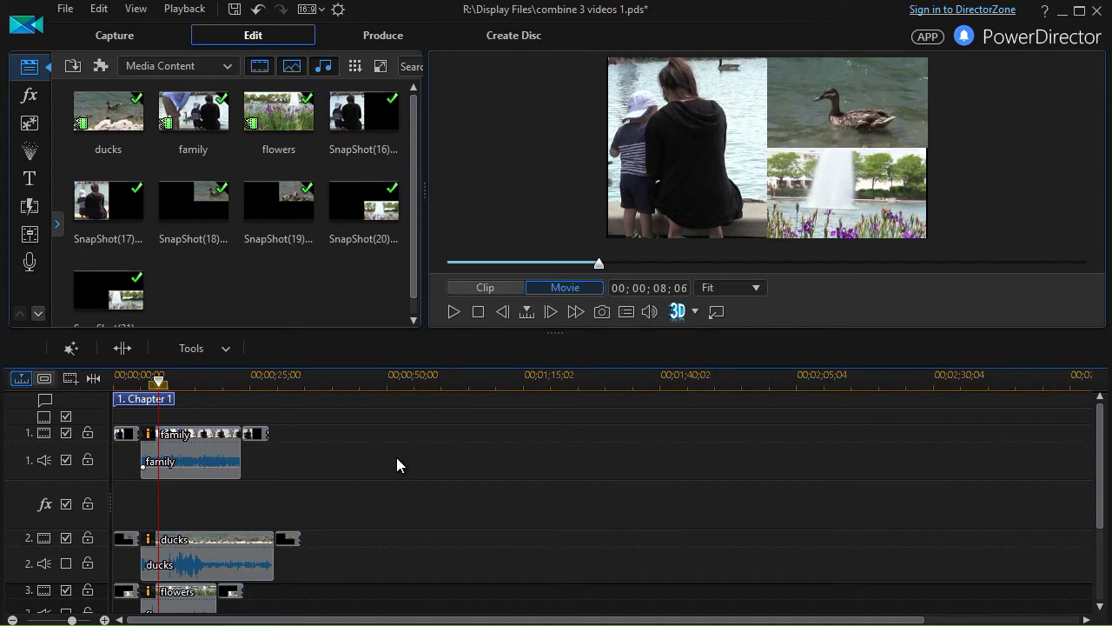
pyautogui.click(265, 439)
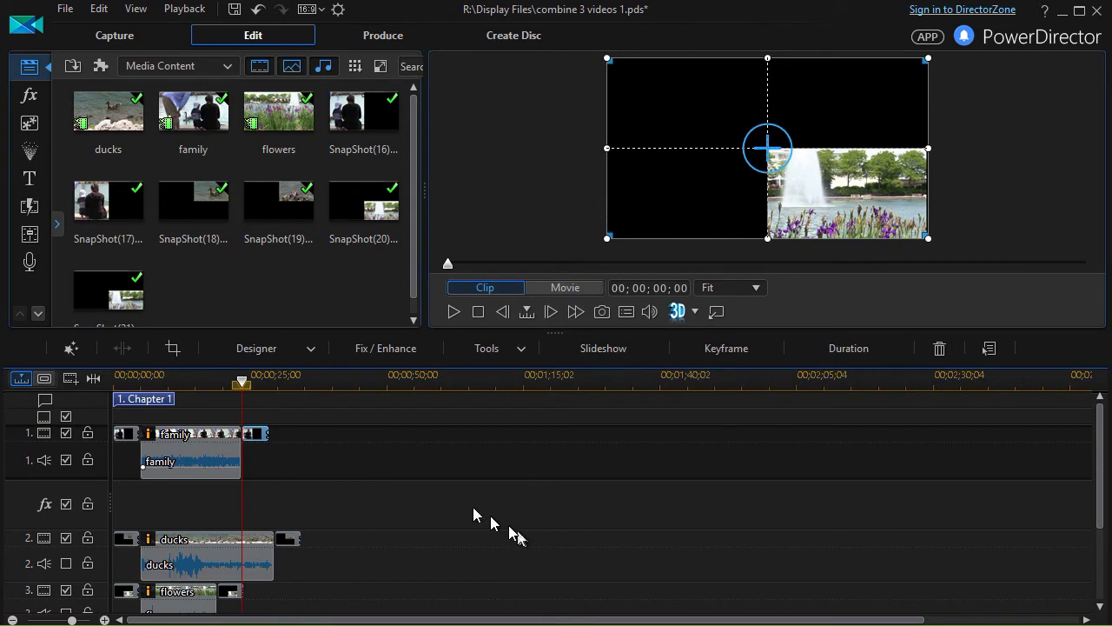
# - Enable Chroma Key on the track 1 SnapShot(17) mask in PiP Designer and confirm
pyautogui.doubleClick(261, 437)
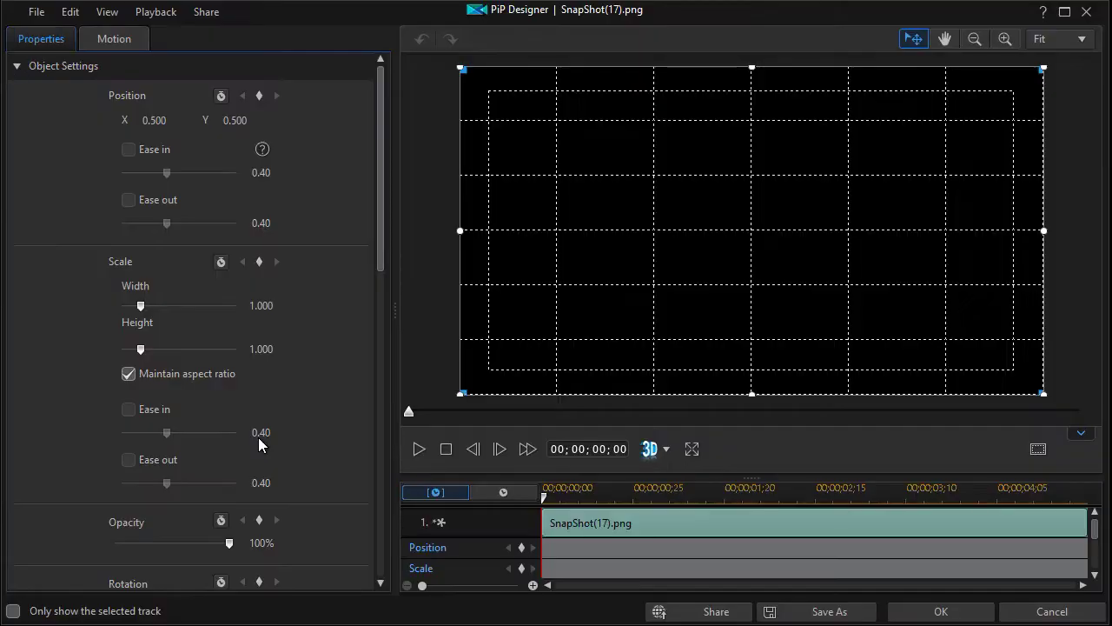
pyautogui.moveTo(381, 254); pyautogui.dragTo(380, 469)
pyautogui.click(34, 341)
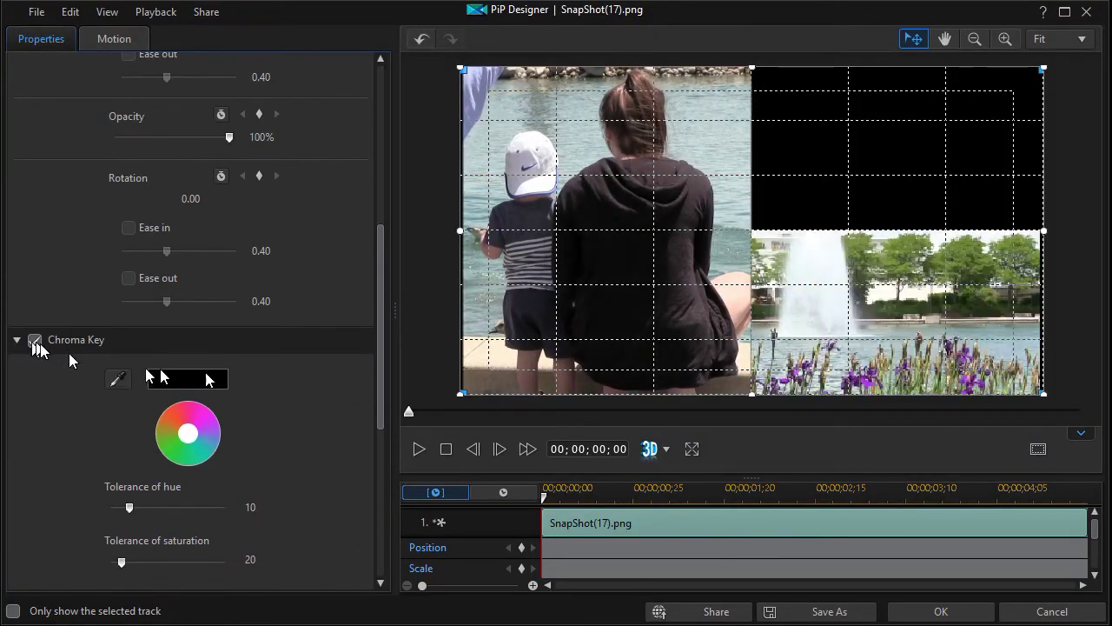
pyautogui.click(943, 612)
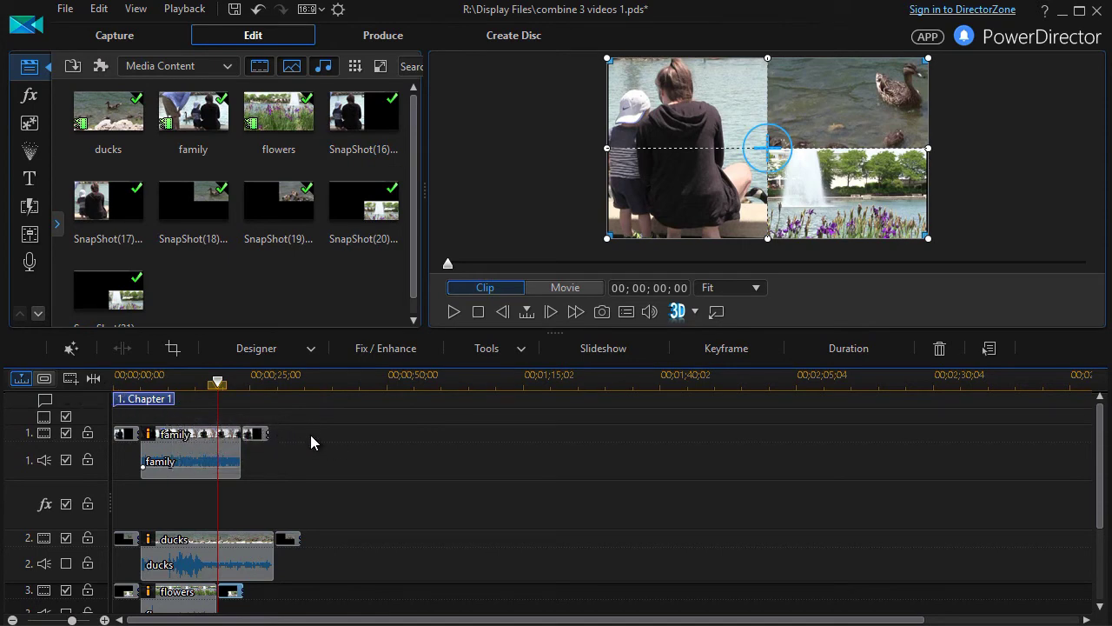
# - Replay the ending from about 25;13 and stop near 28 seconds to check the split-screen close
pyautogui.click(236, 382)
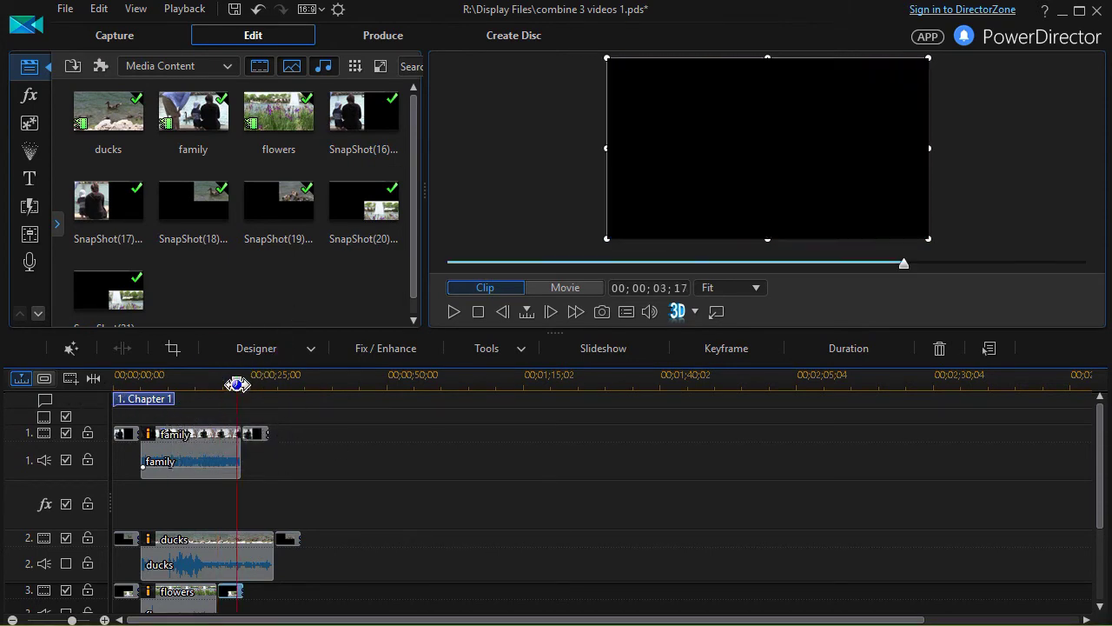
pyautogui.press('space')
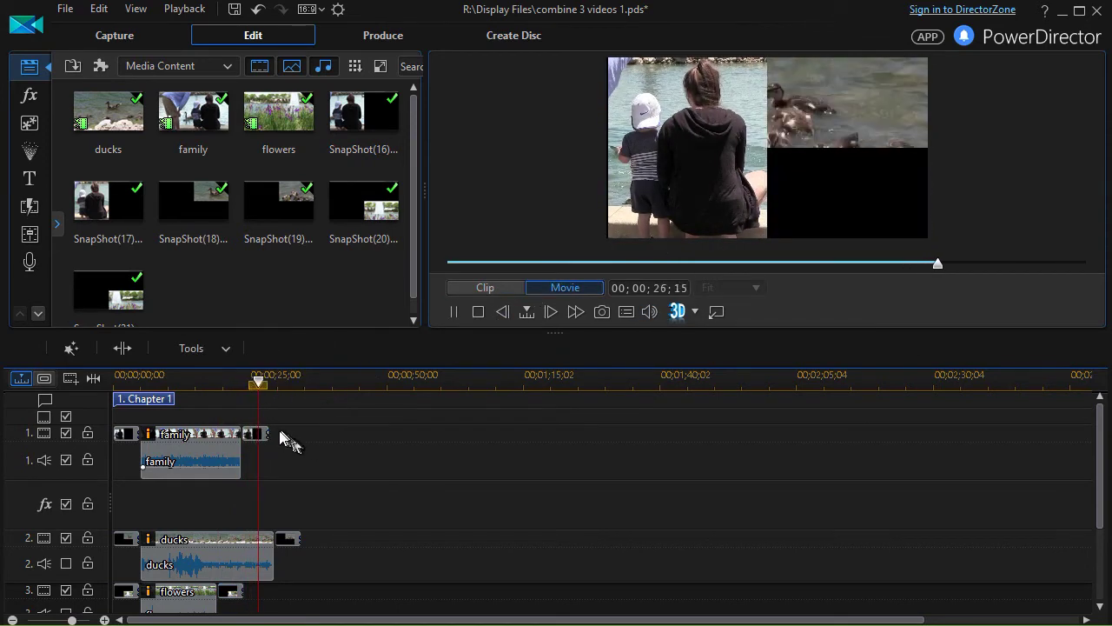
pyautogui.moveTo(266, 383); pyautogui.dragTo(257, 398)
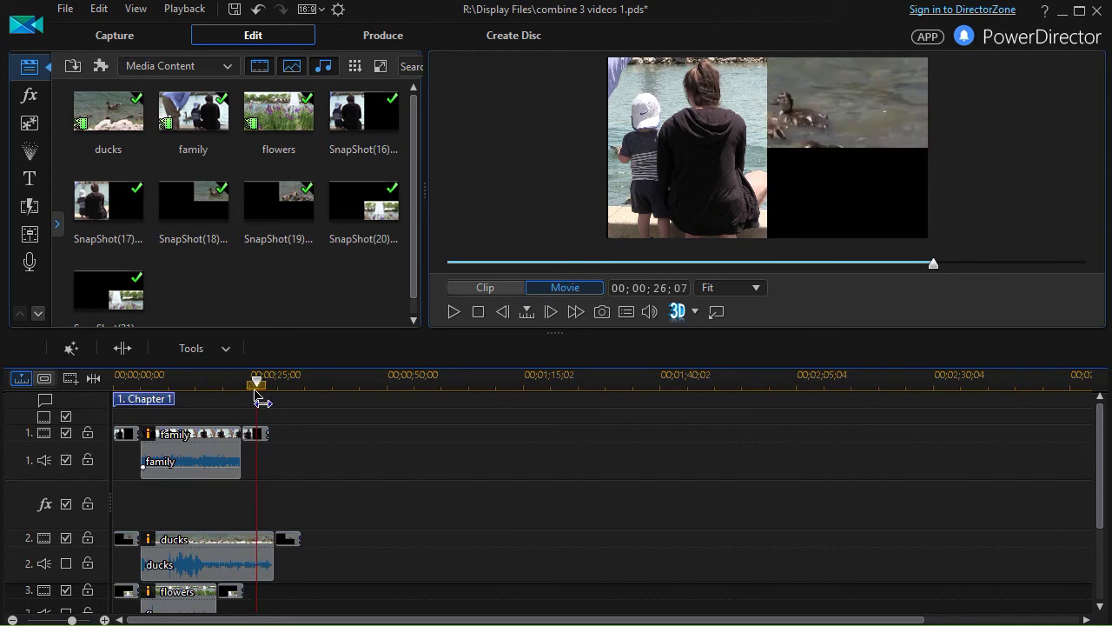
pyautogui.moveTo(258, 398); pyautogui.dragTo(253, 397)
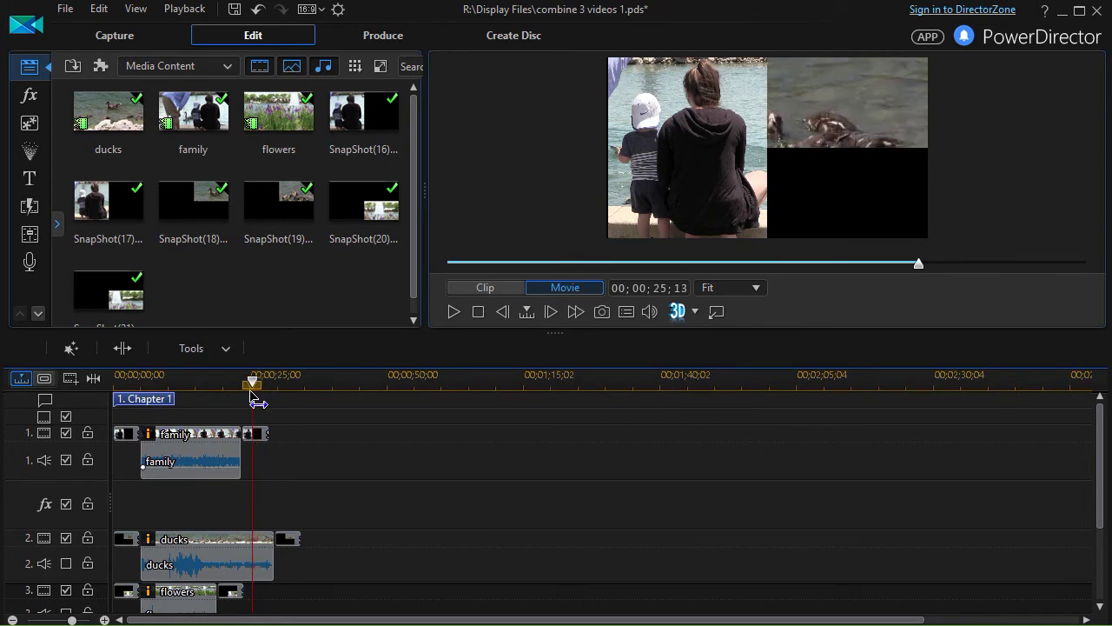
pyautogui.press('space')
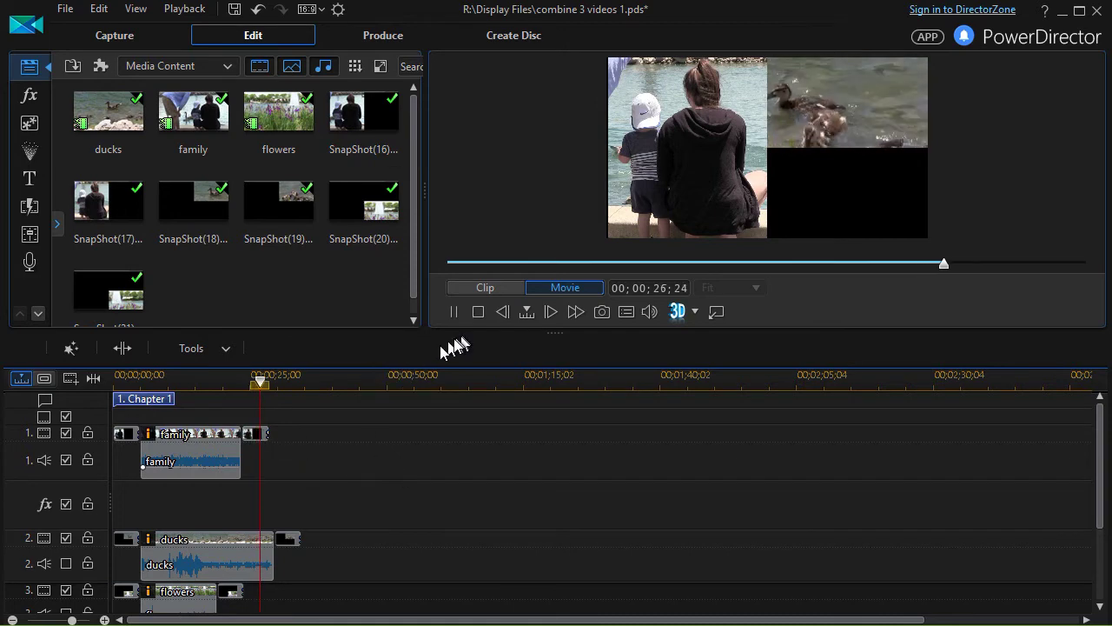
pyautogui.click(270, 376)
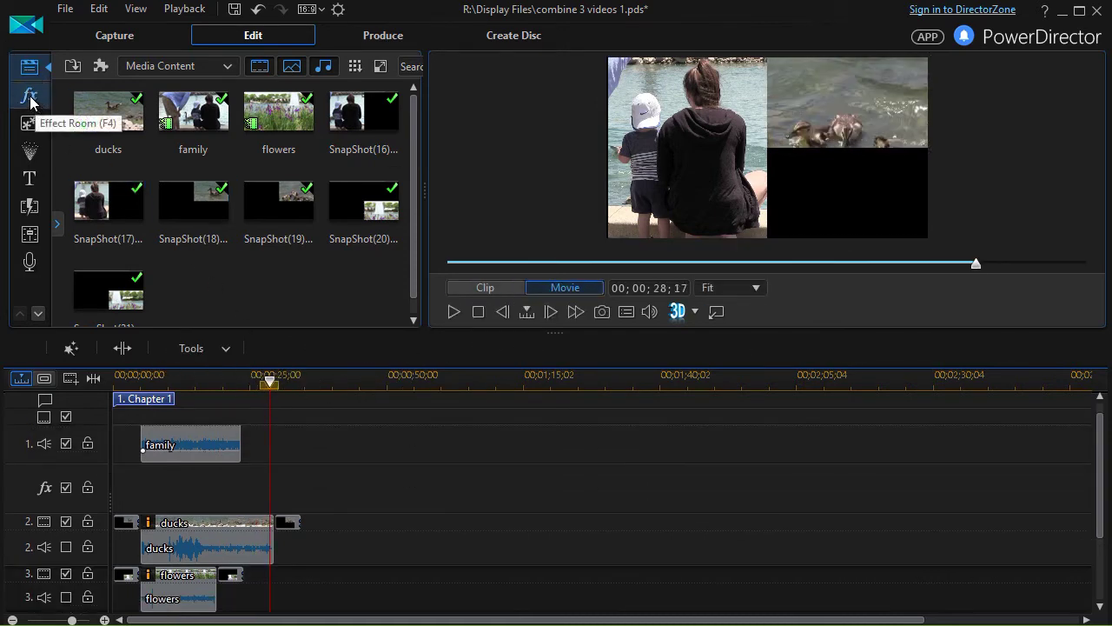
# - Apply the Color Painting effect to the snapshot clip after the family video on track 1
pyautogui.click(30, 99)
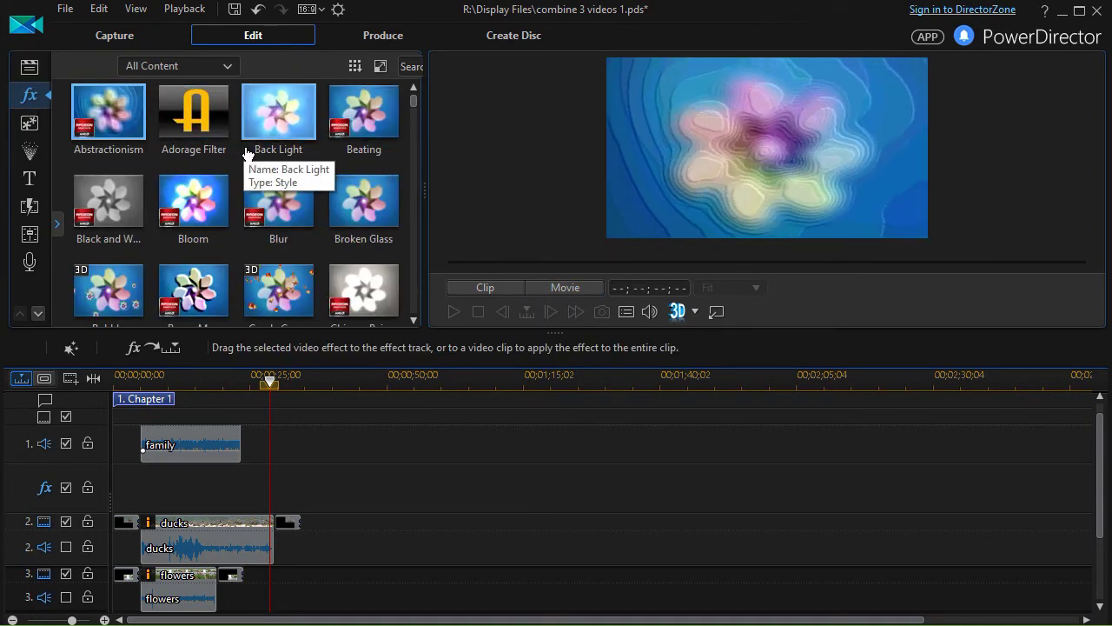
pyautogui.scroll(-2, 233, 180)
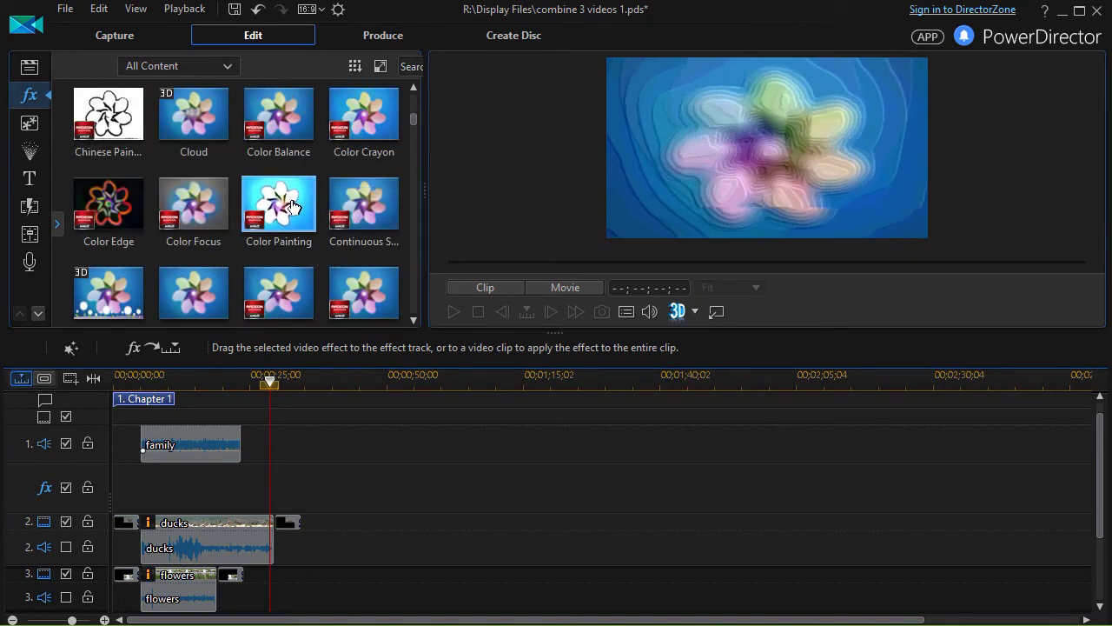
pyautogui.moveTo(292, 206)
pyautogui.mouseDown()
pyautogui.moveTo(315, 434)
pyautogui.moveTo(256, 436)
pyautogui.mouseUp()
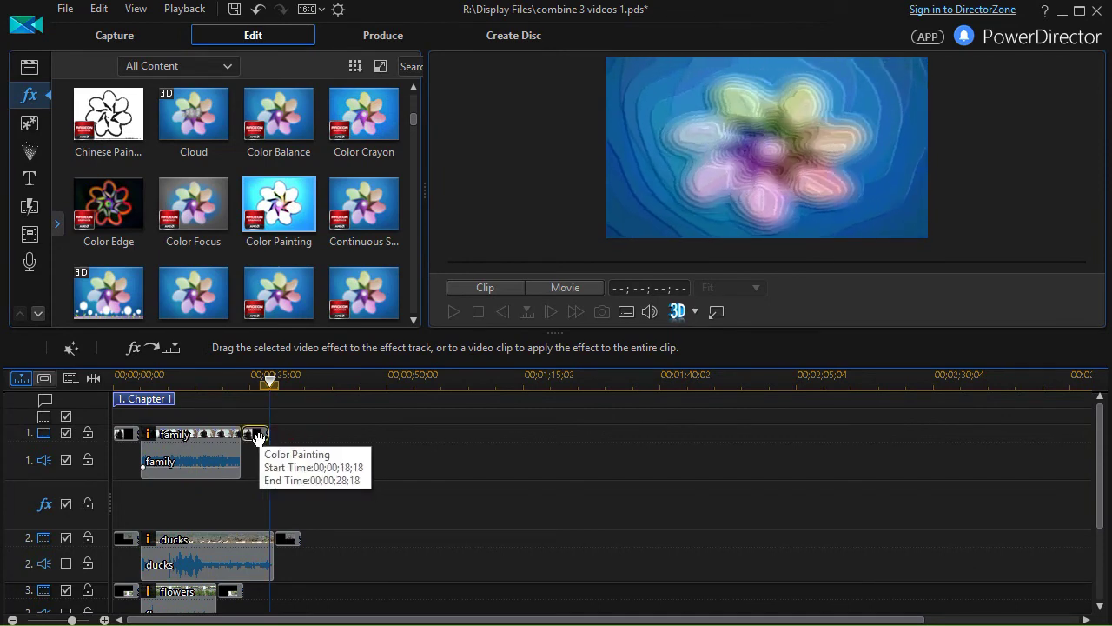
pyautogui.moveTo(257, 437); pyautogui.dragTo(257, 436)
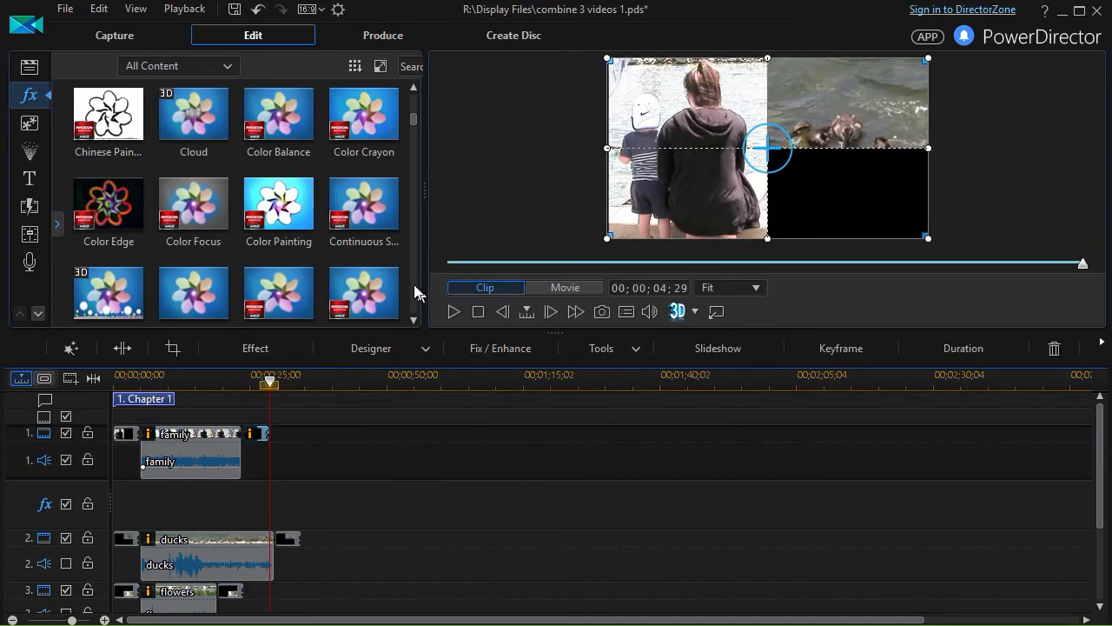
# - Apply Color Painting to the snapshot after the ducks clip, then play the ending from 21 to 32 seconds
pyautogui.moveTo(273, 209)
pyautogui.mouseDown()
pyautogui.moveTo(310, 489)
pyautogui.moveTo(290, 537)
pyautogui.moveTo(276, 211)
pyautogui.moveTo(281, 551)
pyautogui.moveTo(205, 596)
pyautogui.moveTo(233, 562)
pyautogui.mouseUp()
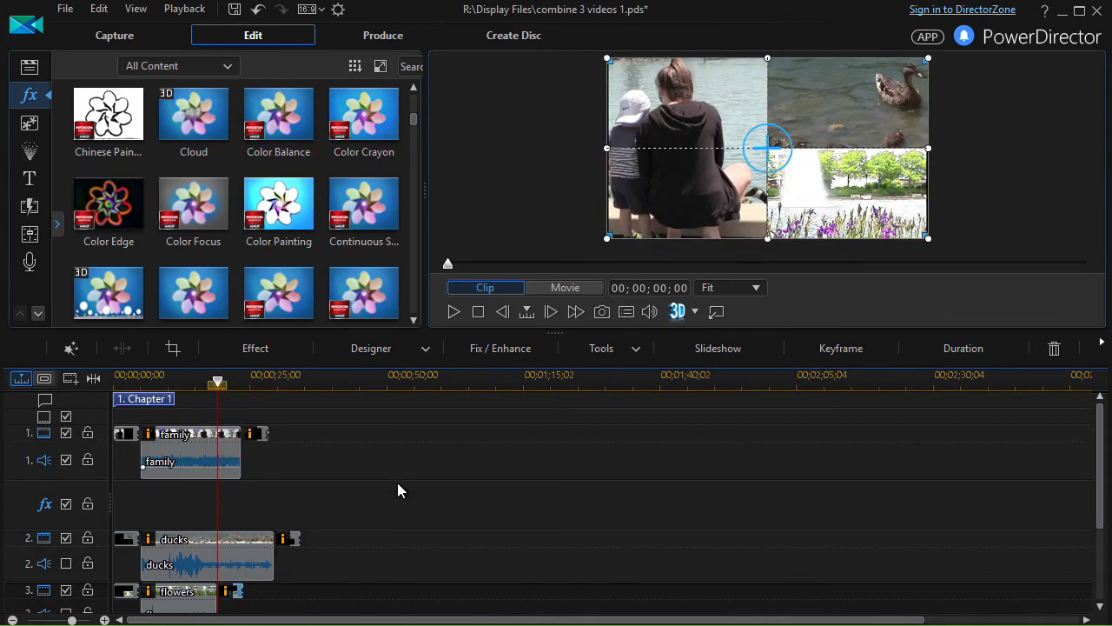
pyautogui.click(227, 376)
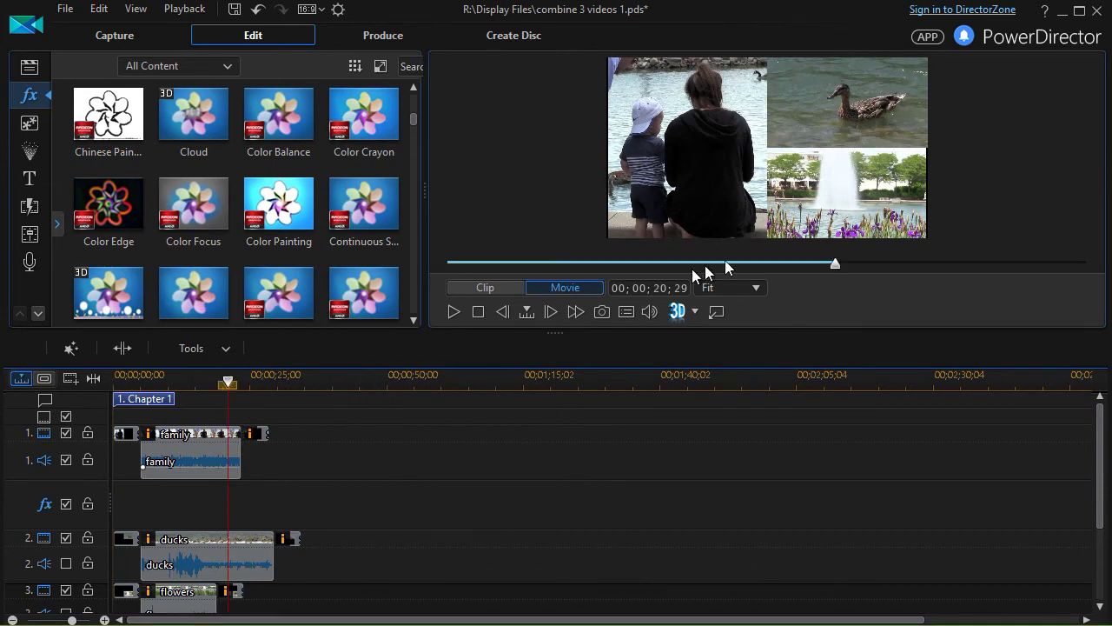
pyautogui.click(453, 309)
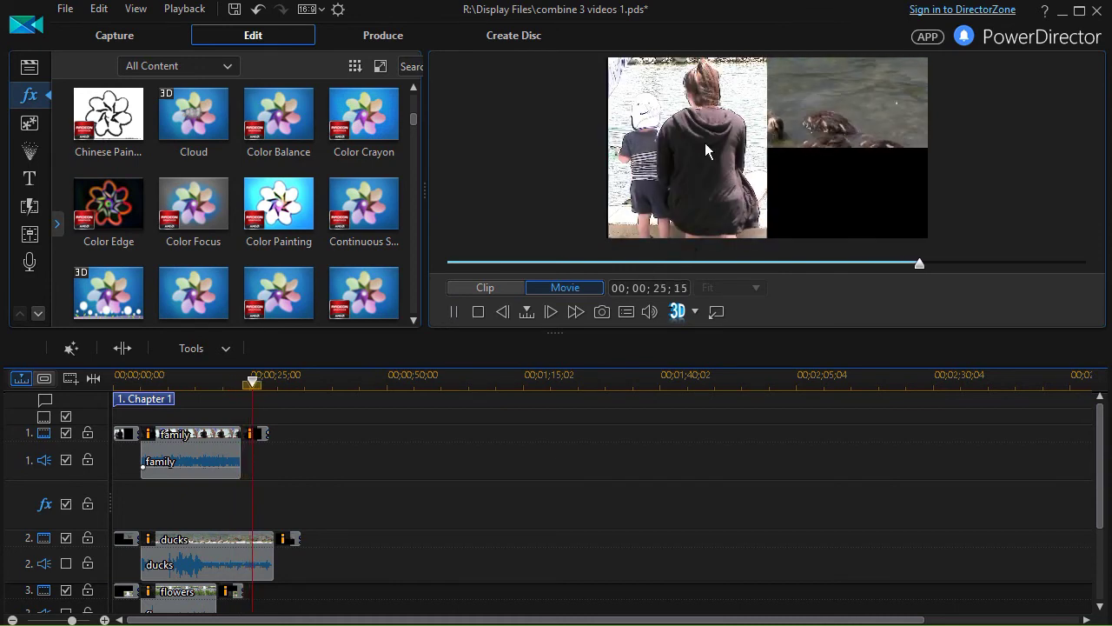
pyautogui.press('space')
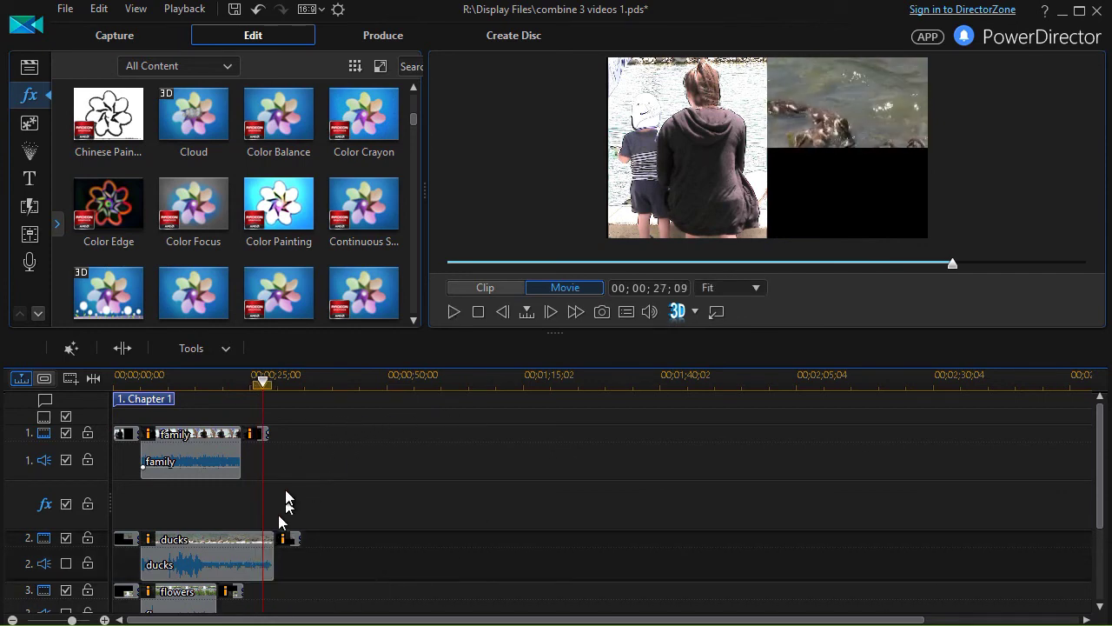
pyautogui.moveTo(262, 380); pyautogui.dragTo(268, 382)
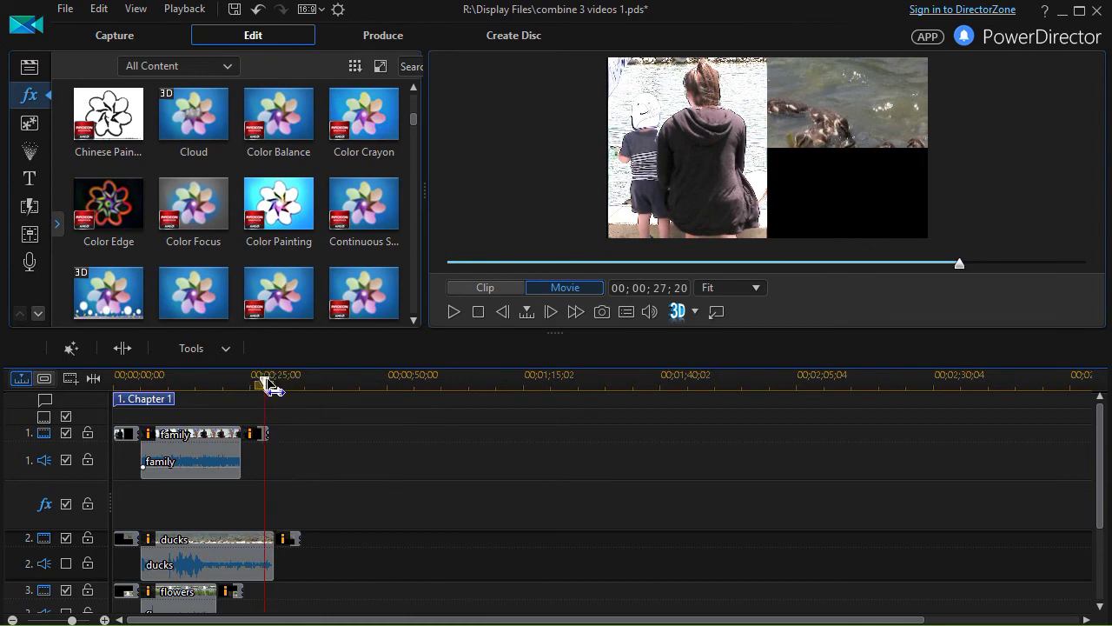
pyautogui.click(453, 311)
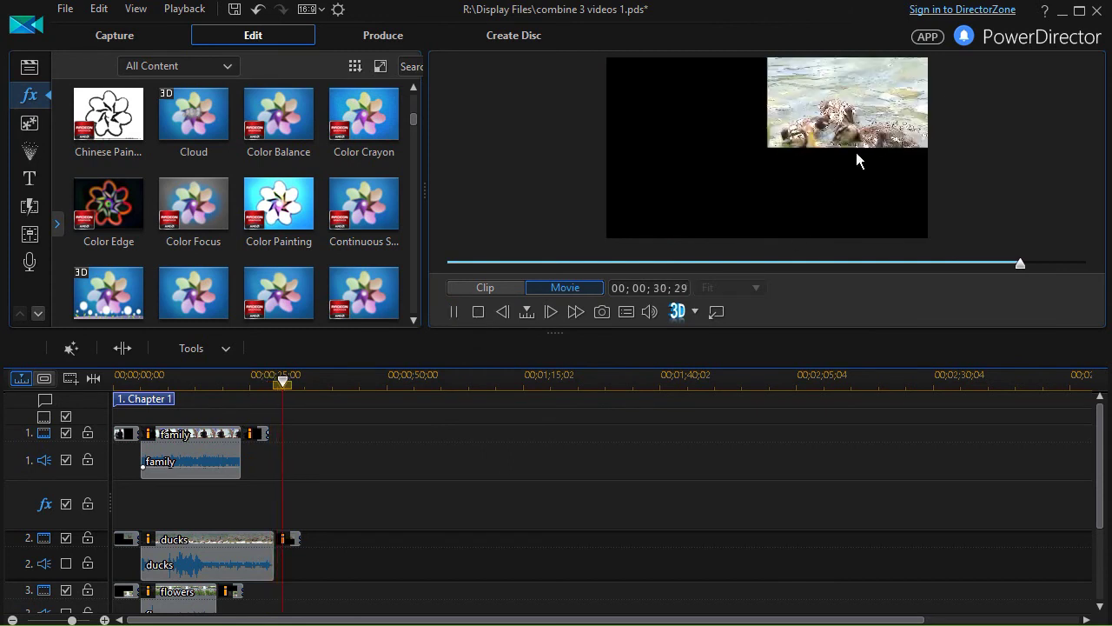
pyautogui.press('space')
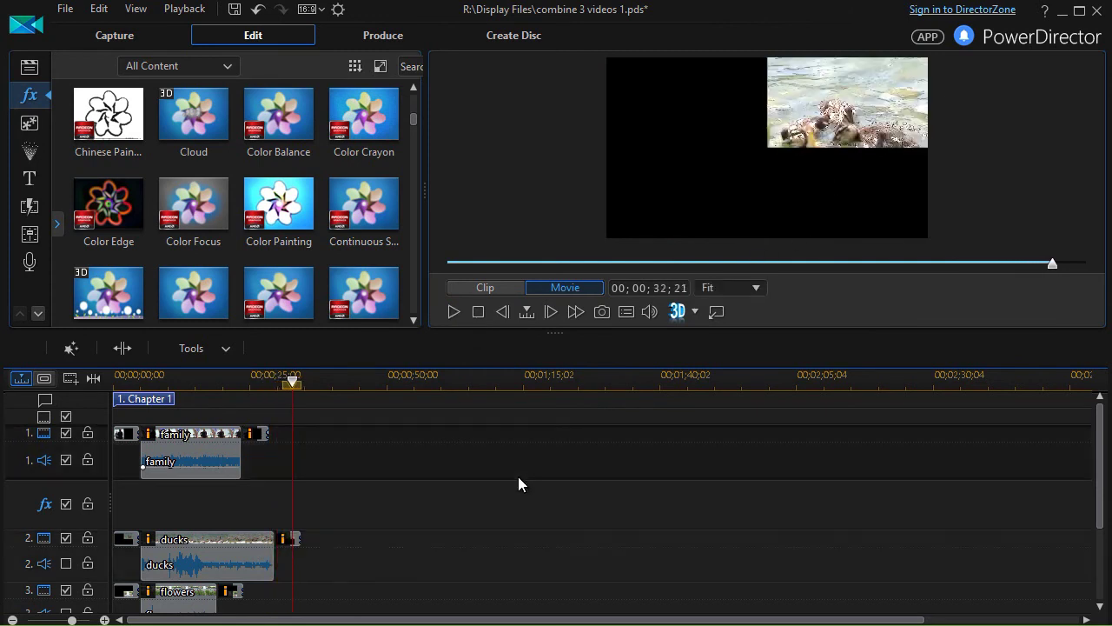